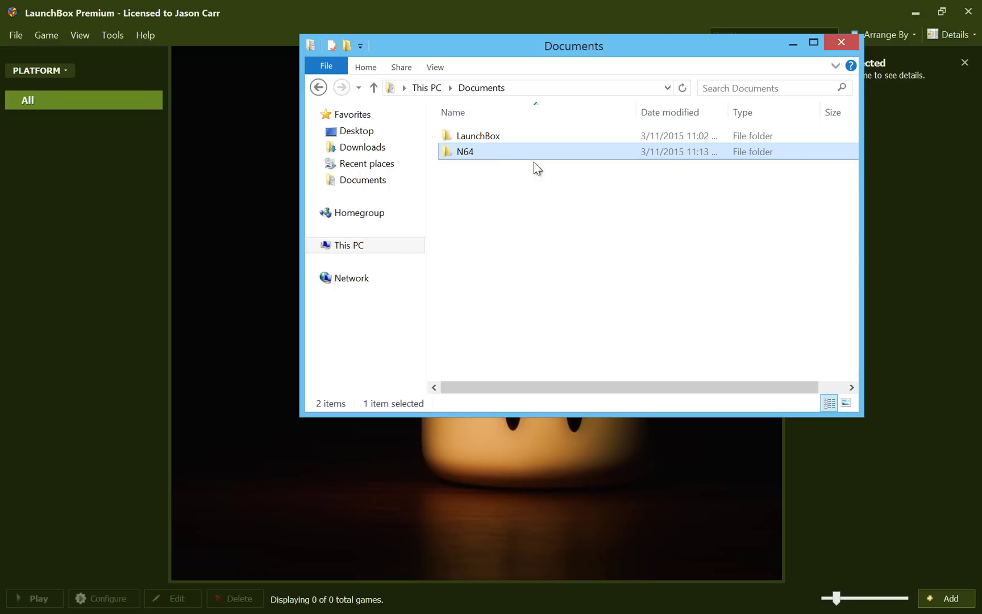
- Start a game import by dropping the N64 ROM folder from Documents onto the LaunchBox window
double_click(476, 153)
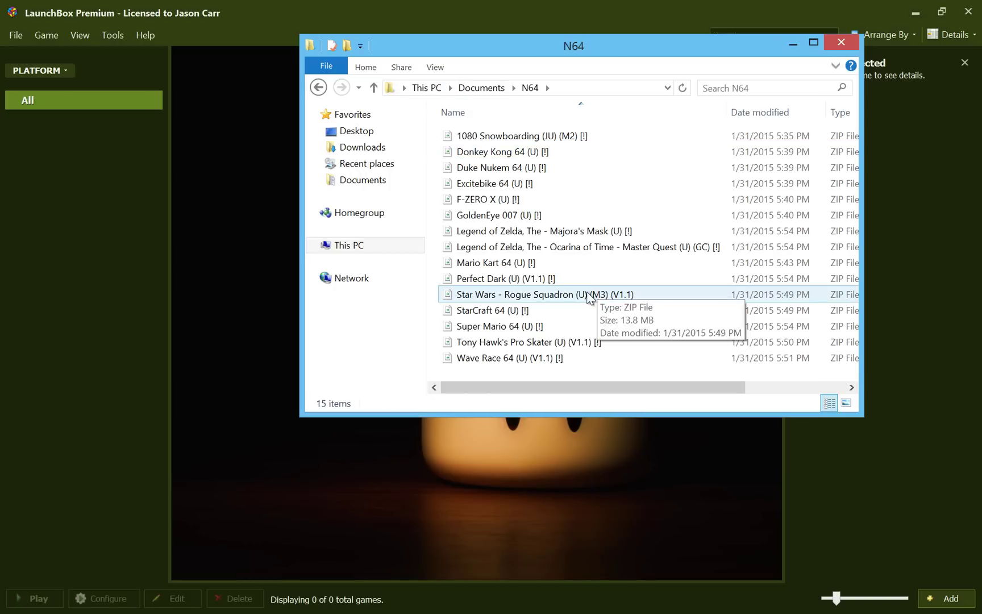
mouse_move(548, 376)
left_mouse_down()
mouse_move(518, 275)
mouse_move(507, 124)
mouse_move(521, 379)
mouse_move(530, 384)
left_mouse_up()
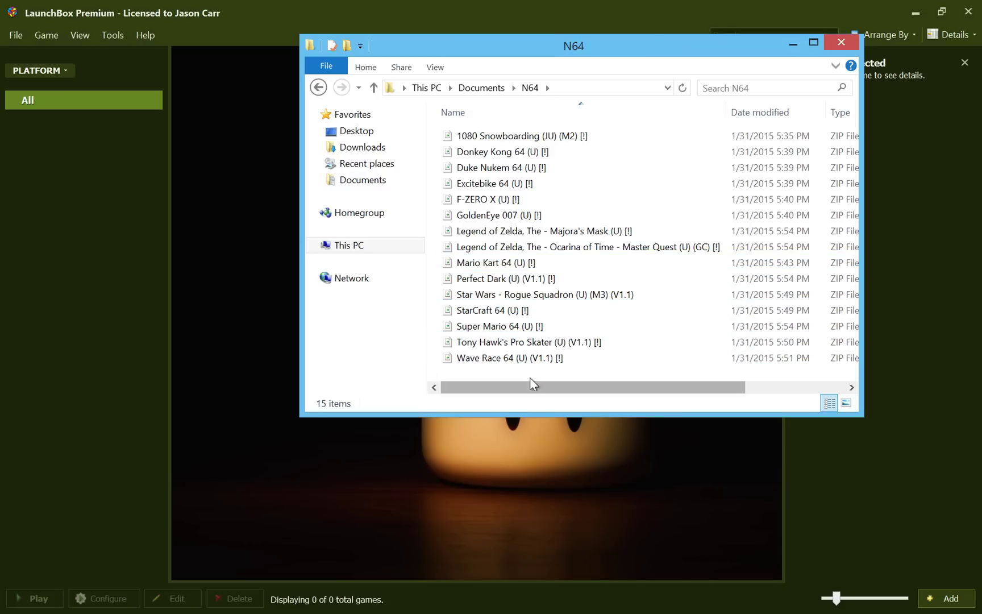
left_click(493, 86)
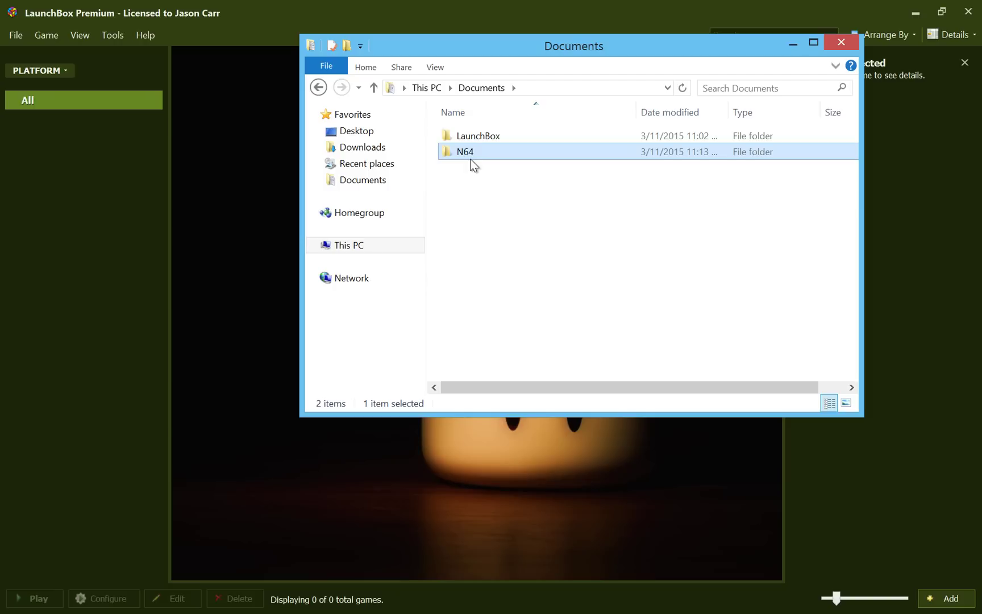
left_click_drag(473, 159, 437, 489)
left_click_drag(477, 397, 488, 493)
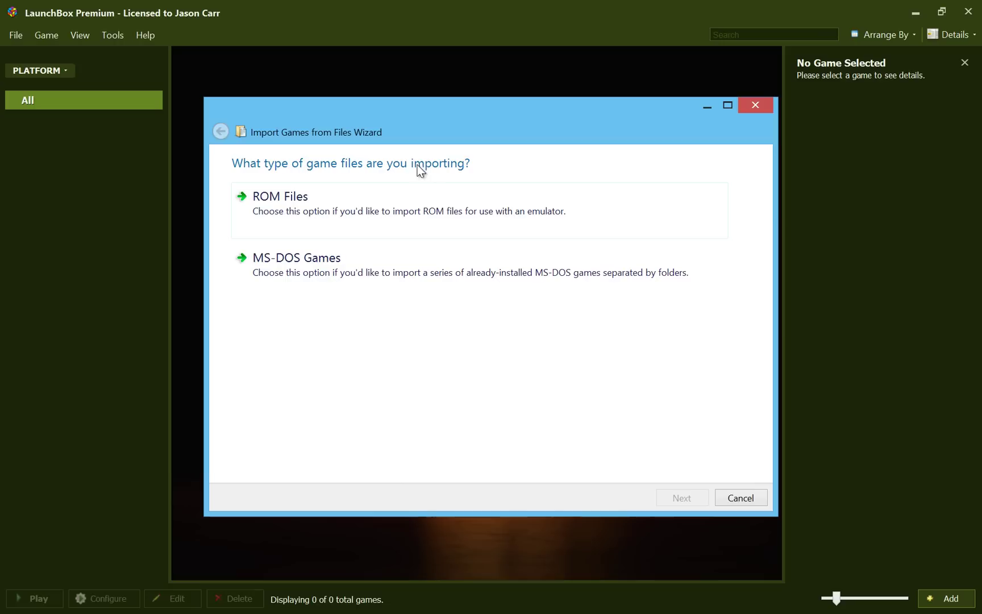
- Import the files as ROM files and set their platform to Nintendo 64
left_click(350, 205)
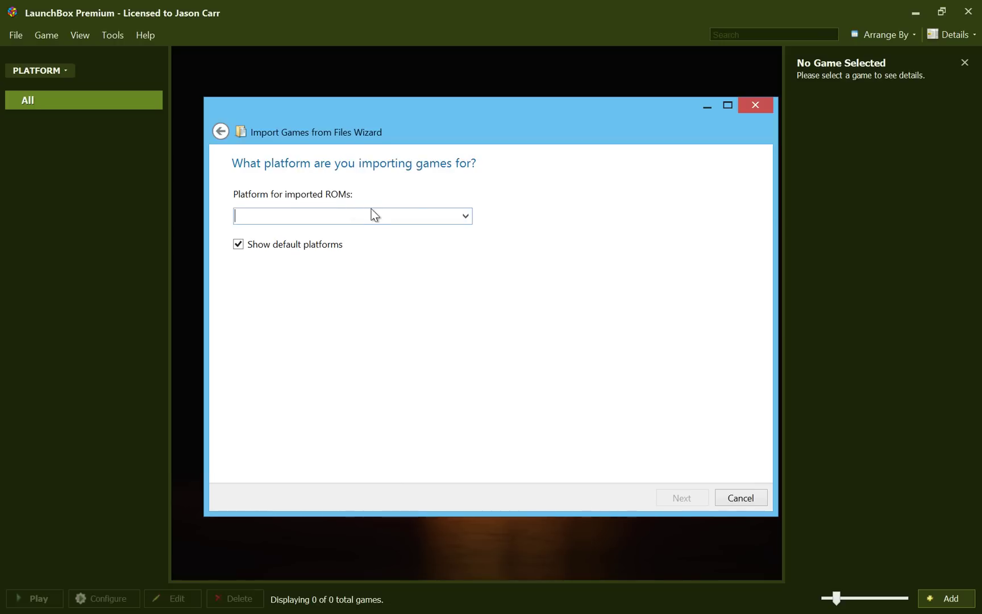
left_click(466, 216)
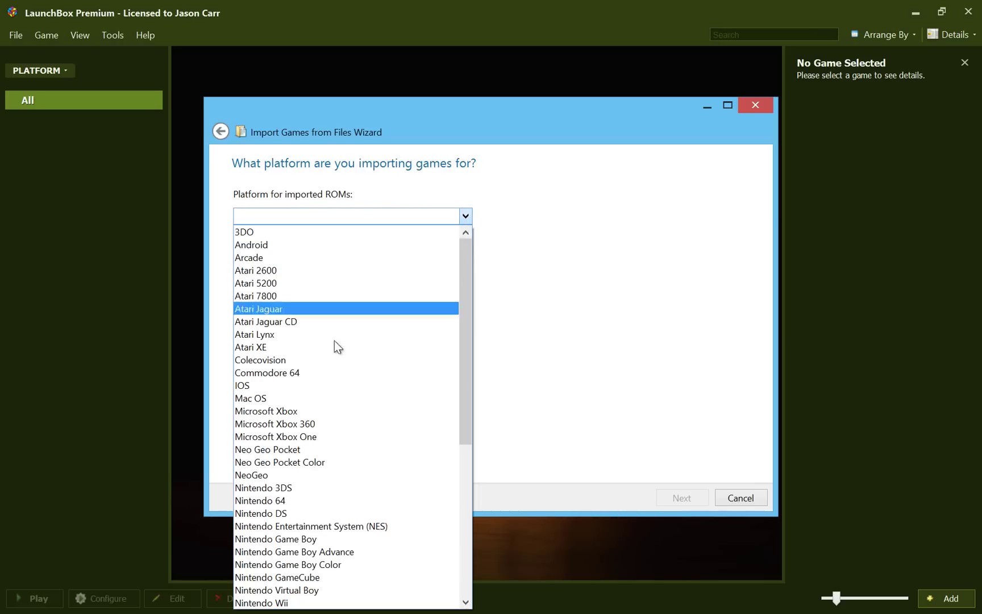
left_click(289, 499)
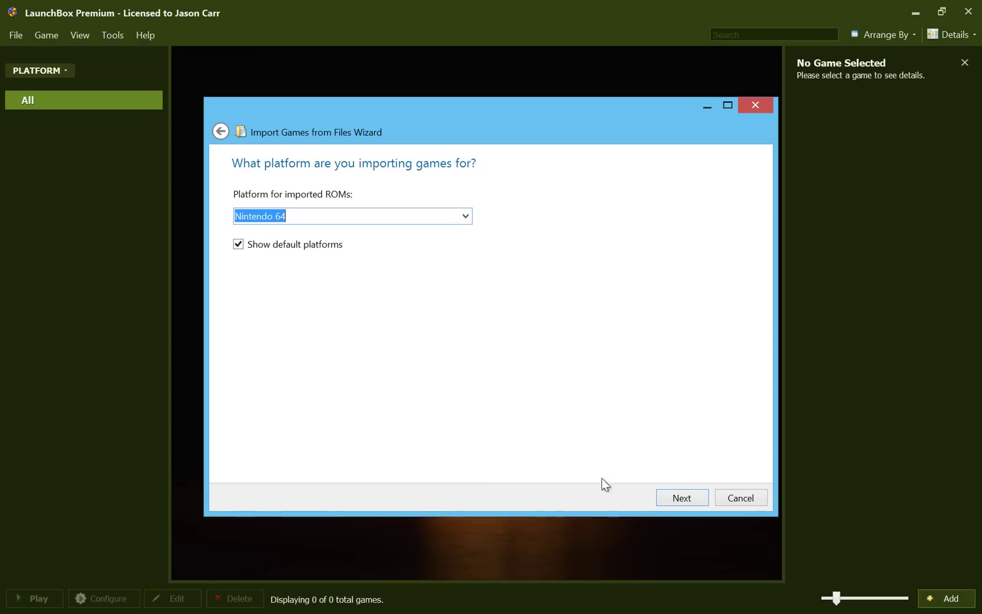
left_click(681, 494)
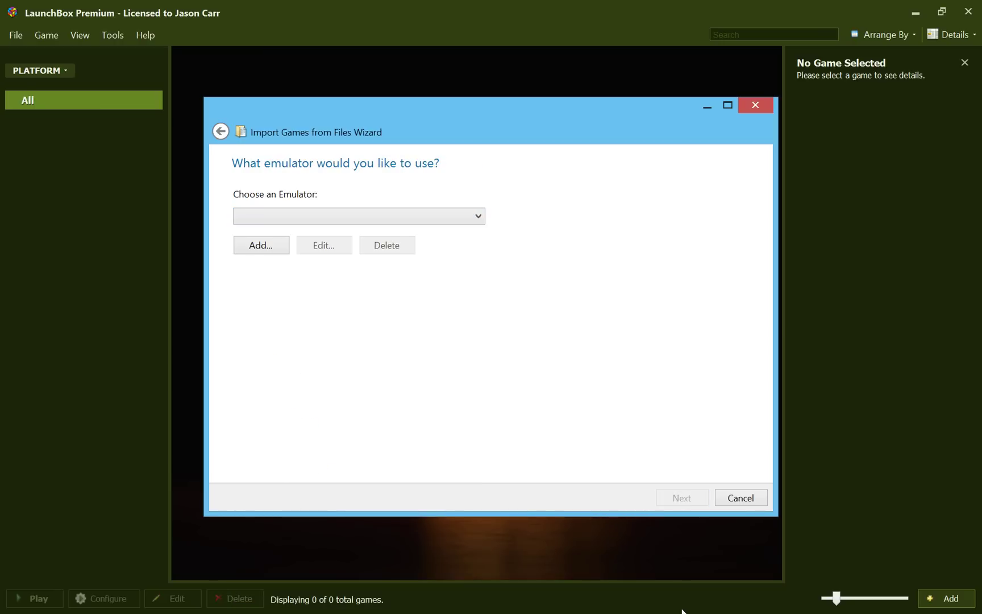
- Start adding a new emulator for the import and move its dialog clear of the help note
left_click(381, 210)
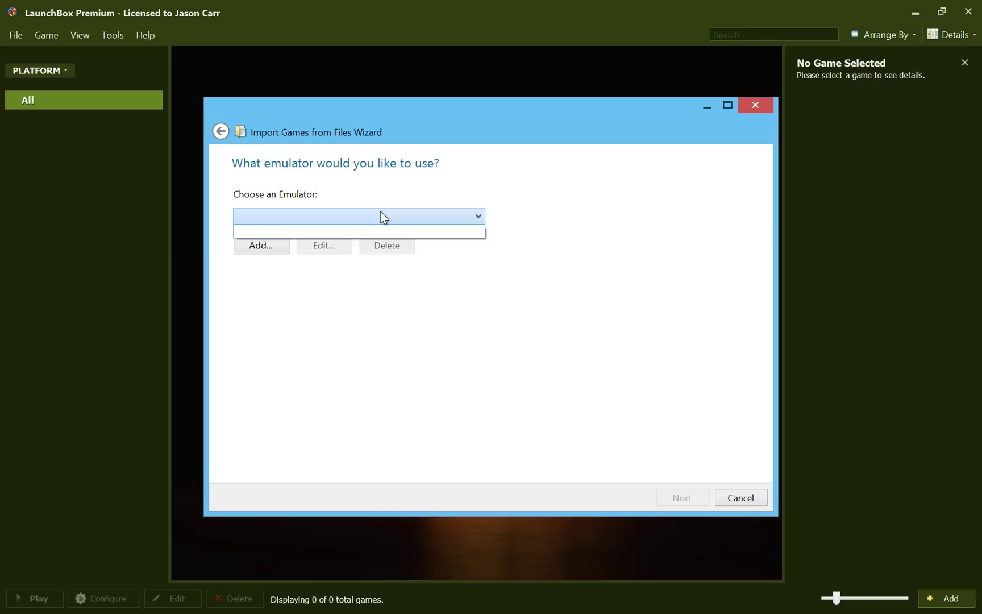
left_click(381, 210)
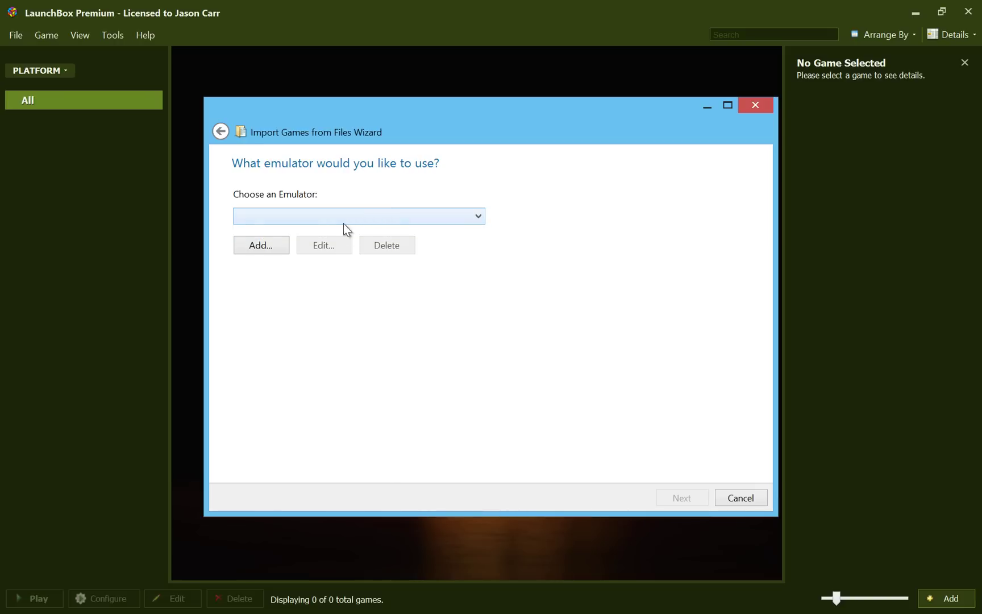
left_click(271, 247)
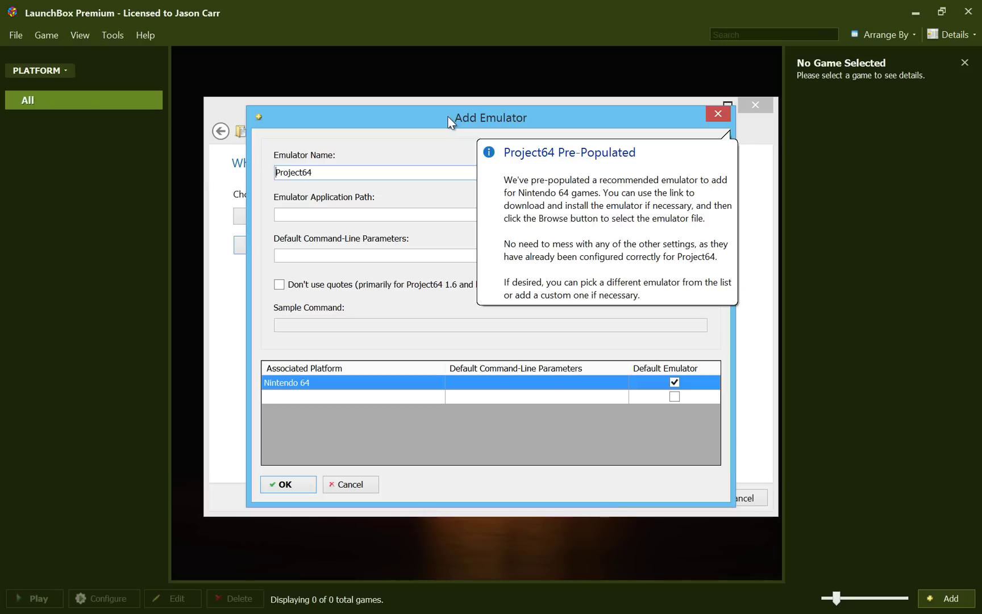
left_click_drag(448, 117, 217, 119)
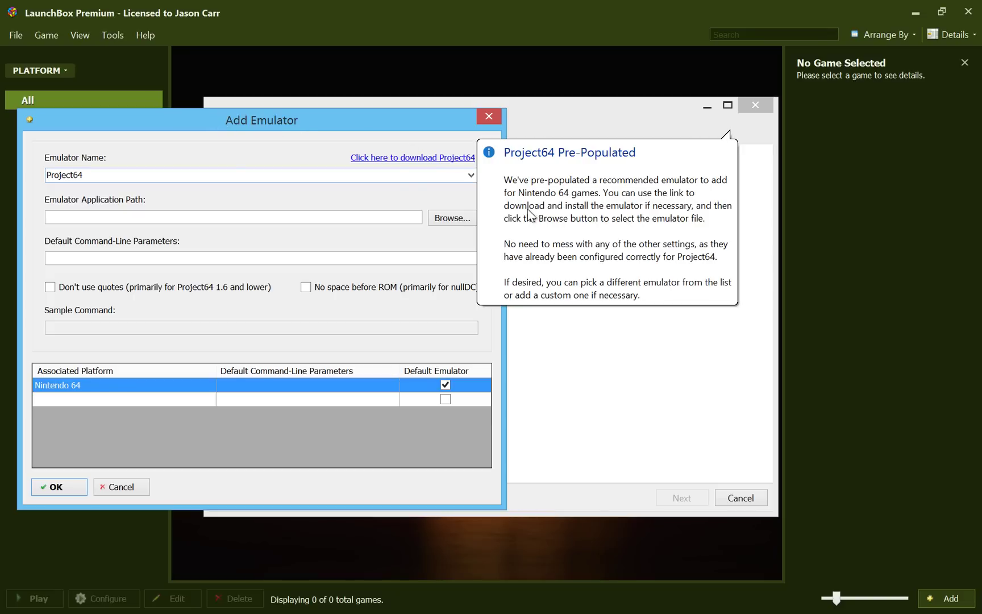
- Download Project64 v2.1 from the emulator's linked website, run its setup file and minimize the browser
left_click(396, 162)
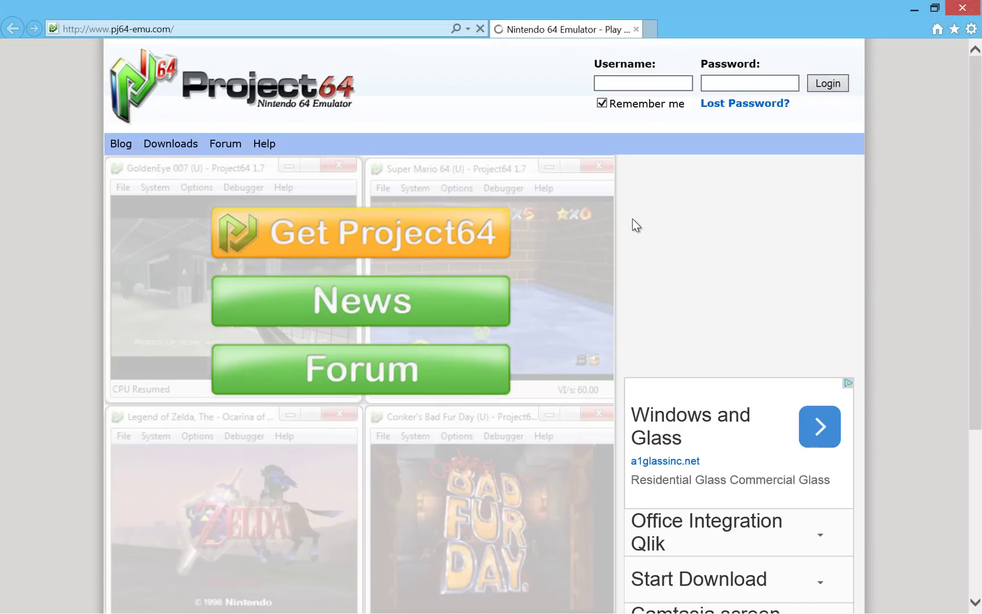
left_click(423, 233)
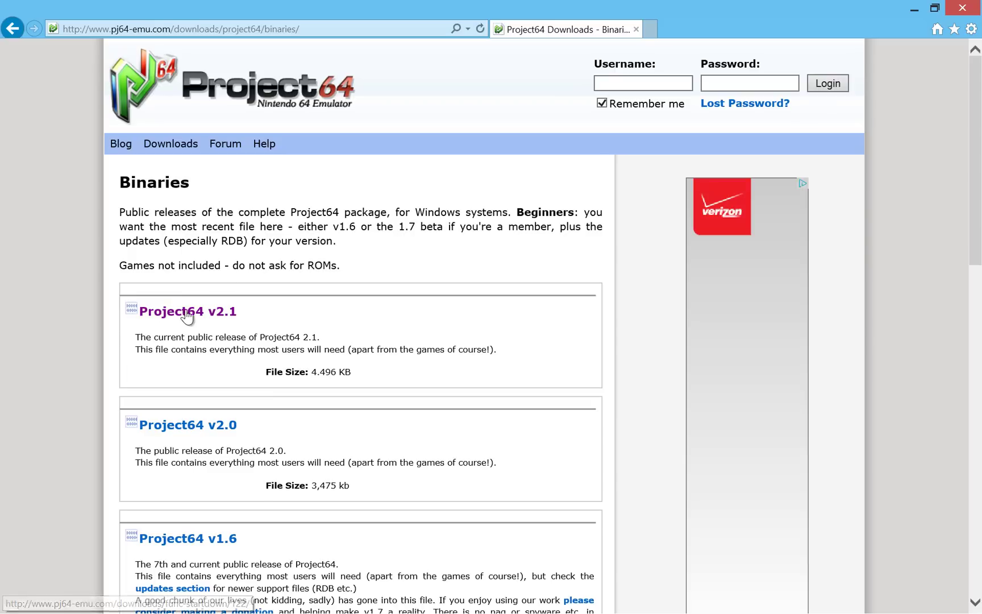
left_click(189, 320)
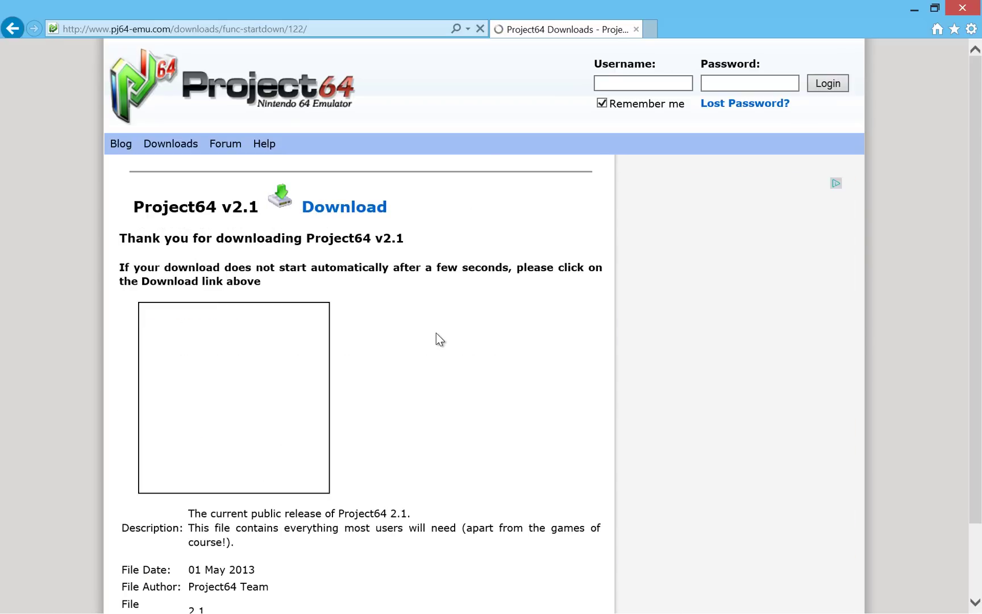
left_click(363, 208)
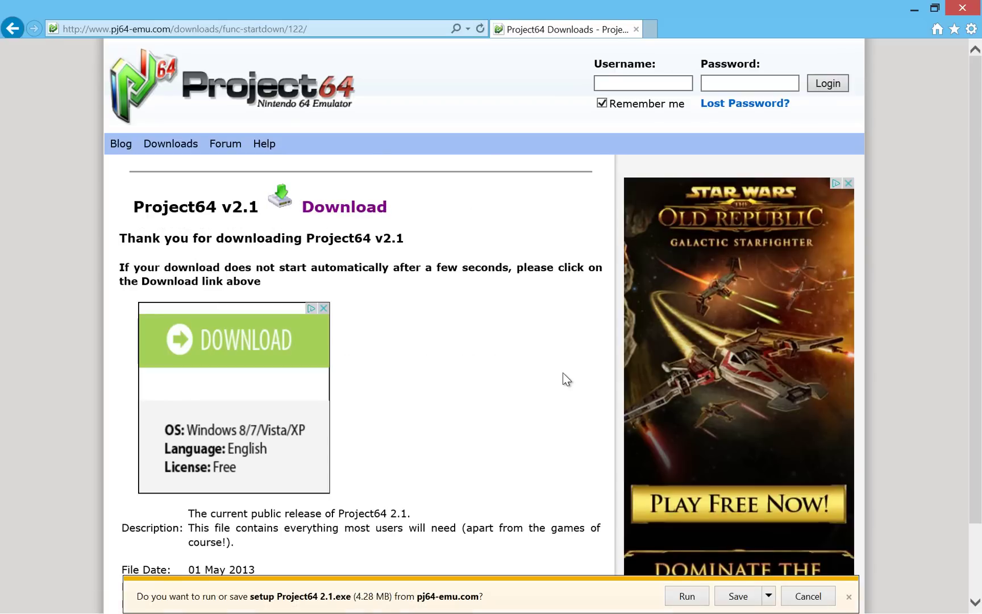
left_click(682, 597)
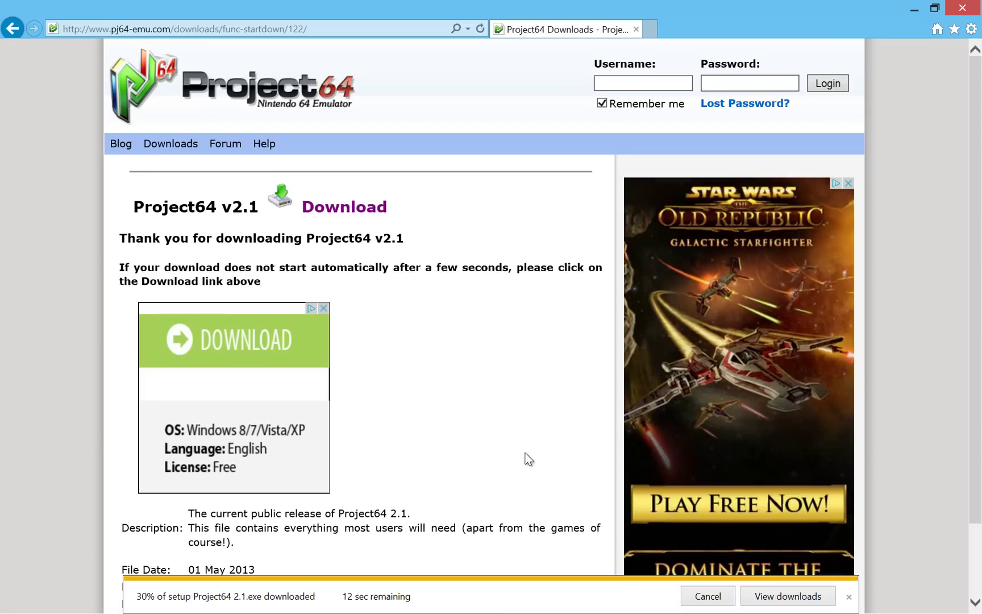
double_click(907, 21)
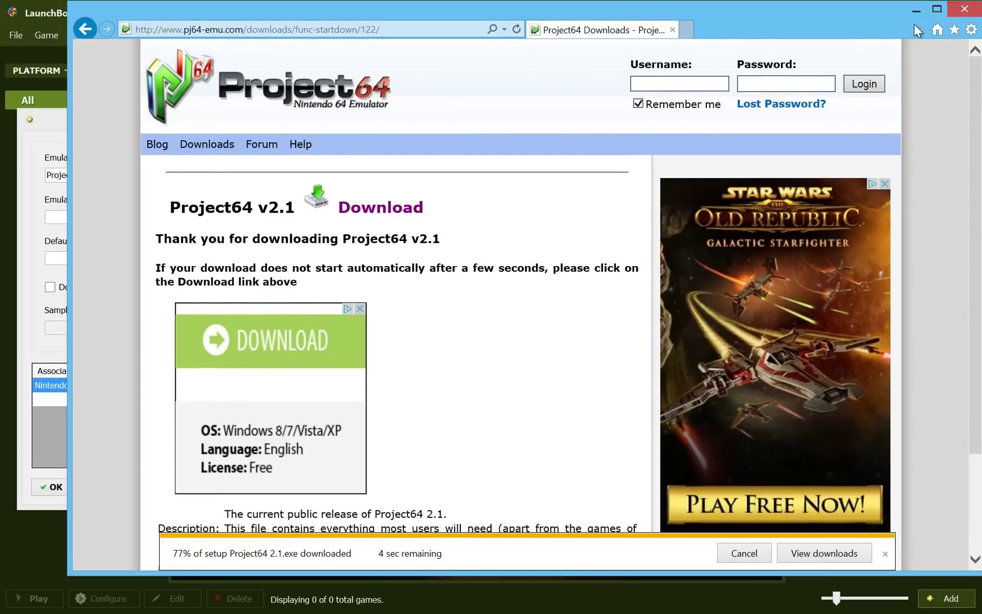
left_click(916, 11)
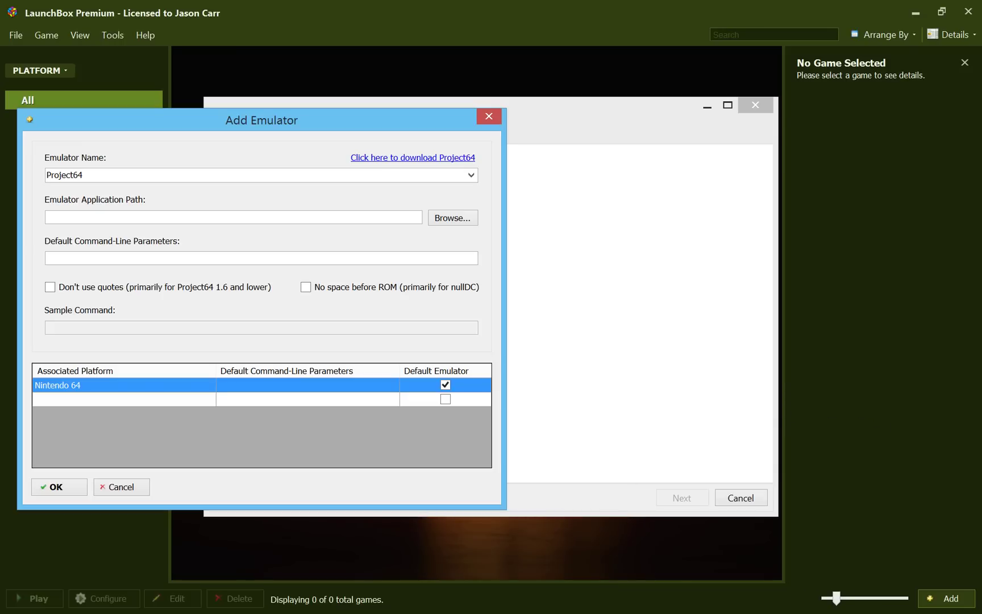
key("alt+Tab")
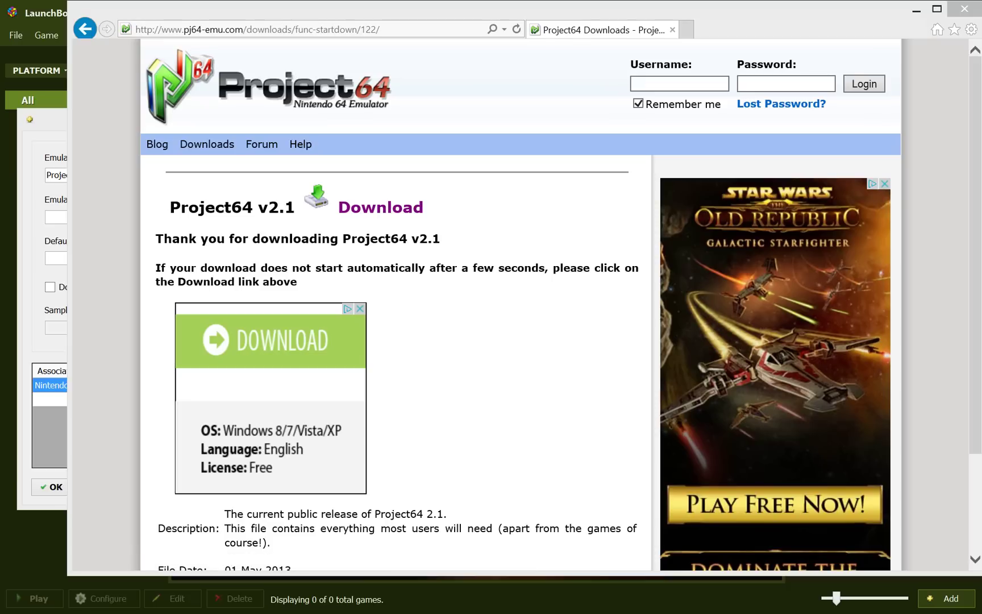
left_click(916, 10)
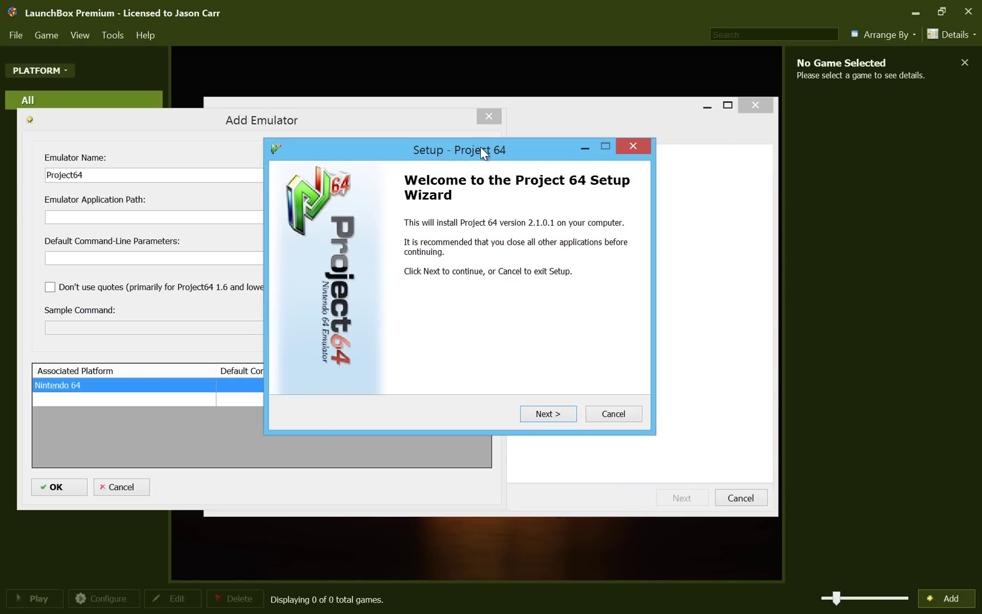
- Install Project 64 in C:\Program Files (x86)\Project64 2.1, skipping both special offers and finishing setup without launching the program
left_click(561, 417)
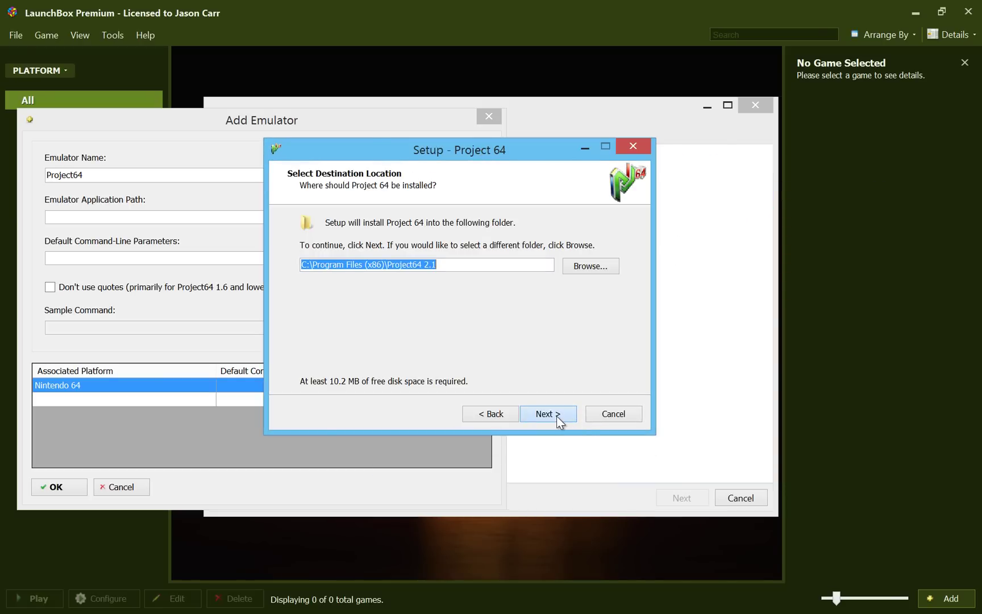
left_click(558, 421)
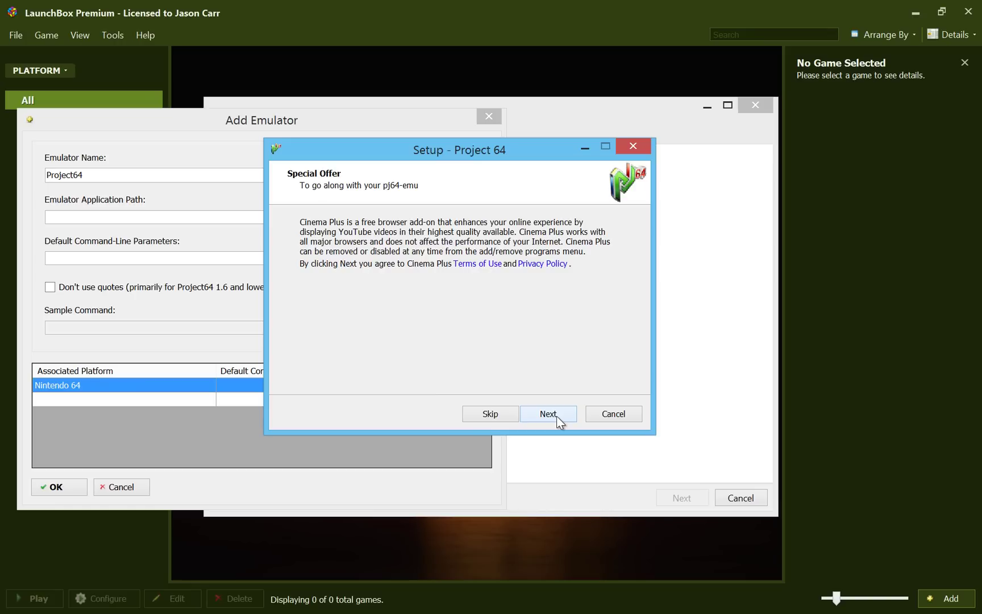
left_click(500, 416)
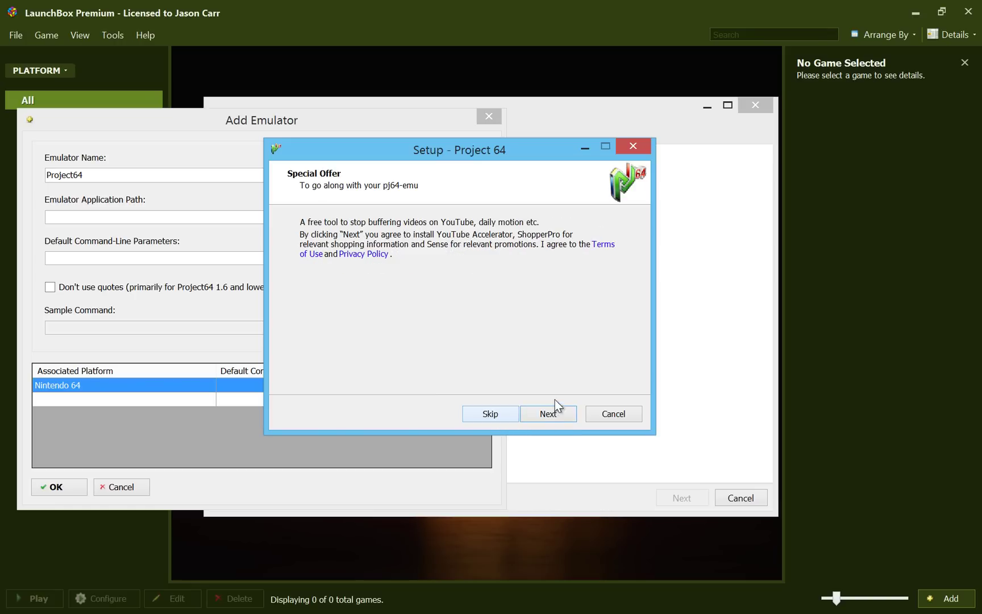
left_click(481, 410)
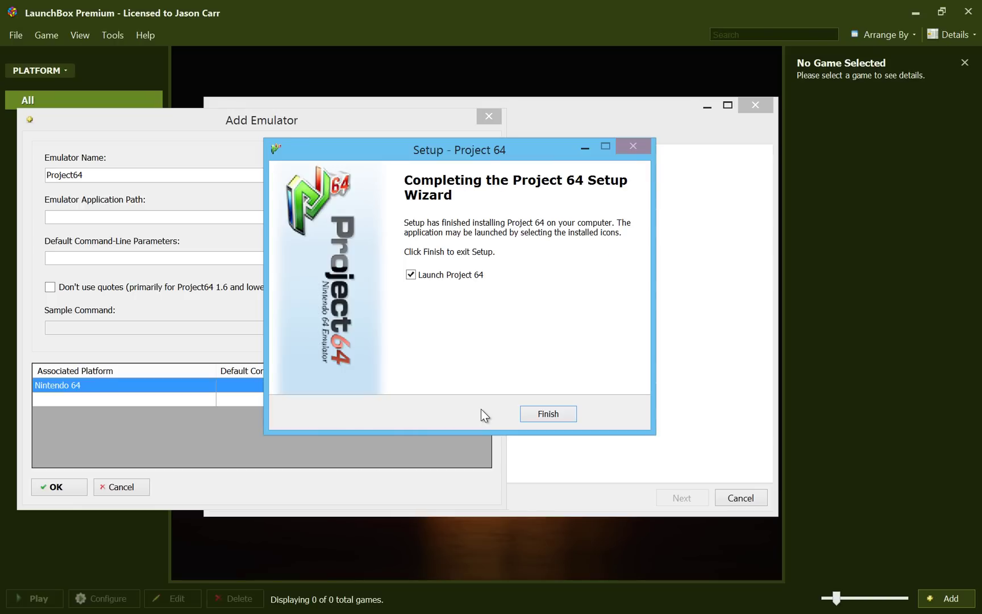
left_click(458, 274)
left_click(545, 411)
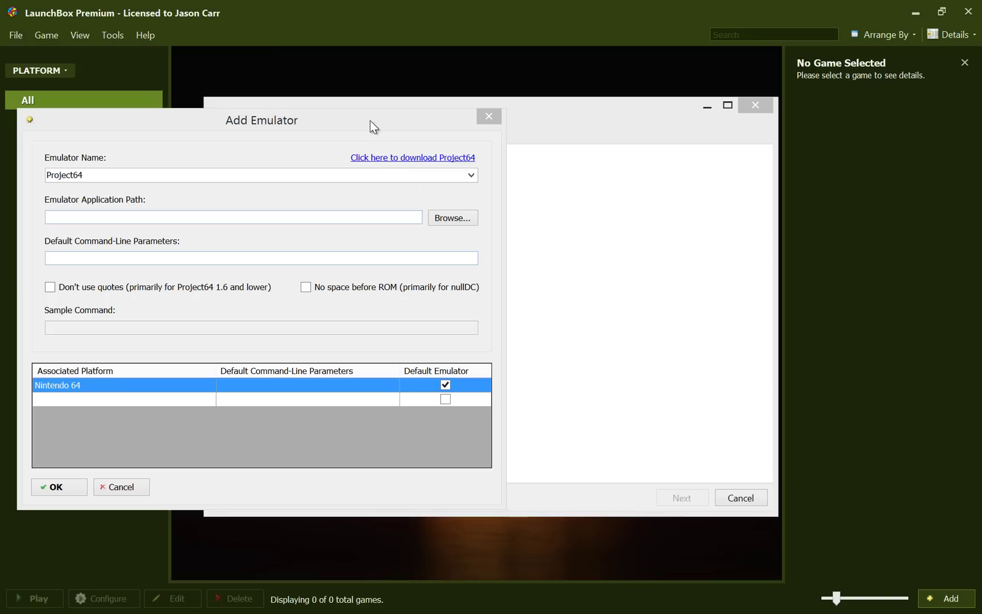
- Set the emulator application path to Project64.exe in C:\Program Files (x86)\Project64 2.1 and save the new emulator
left_click_drag(370, 121, 570, 110)
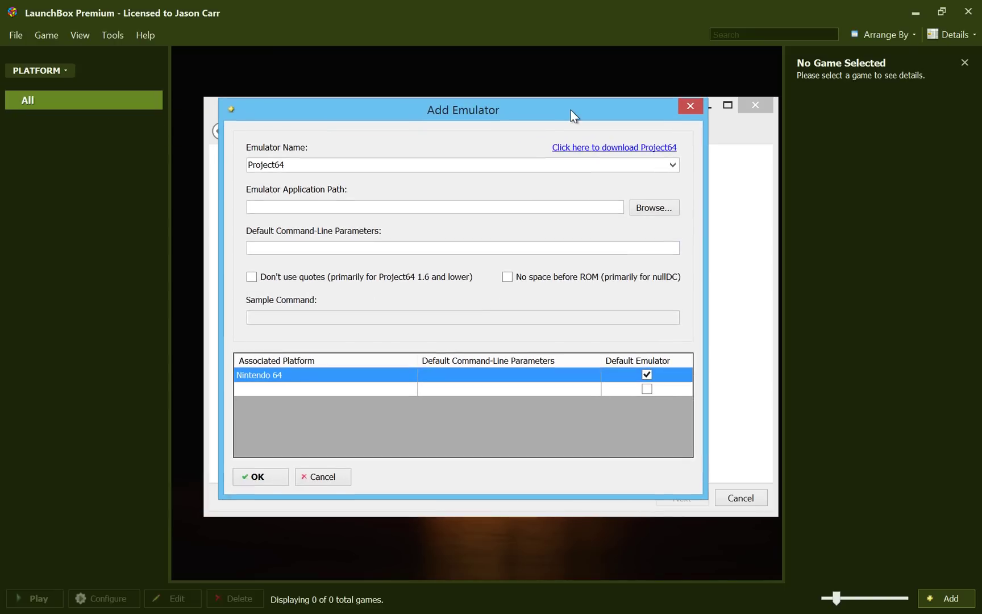
left_click(509, 212)
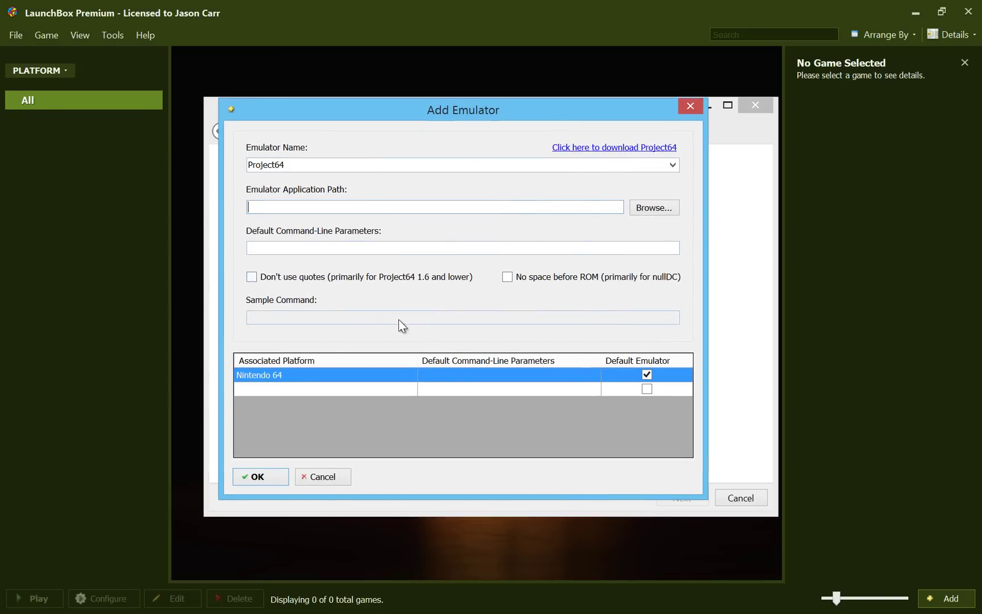
left_click(654, 208)
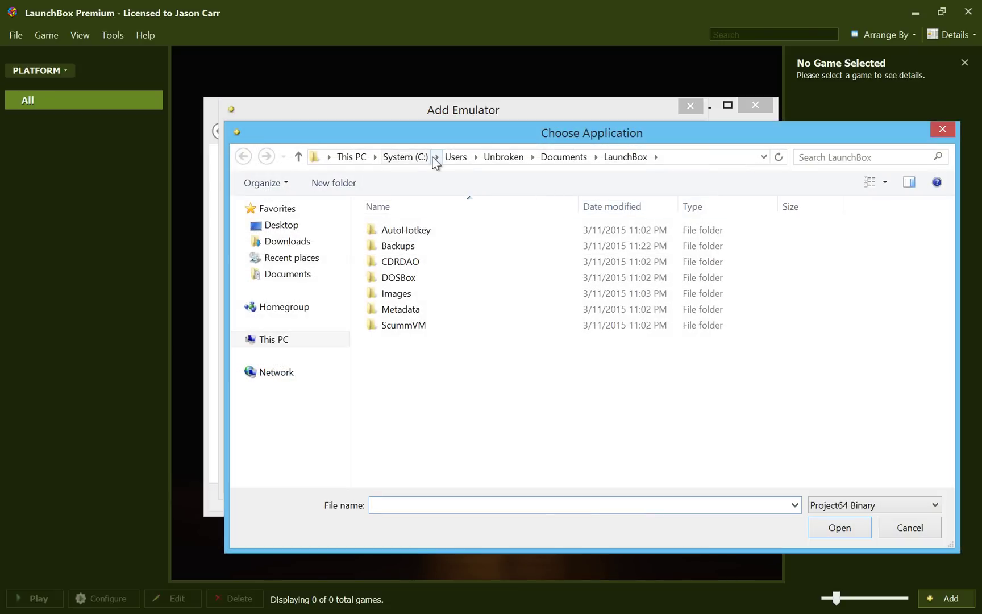
left_click(426, 158)
left_click(422, 291)
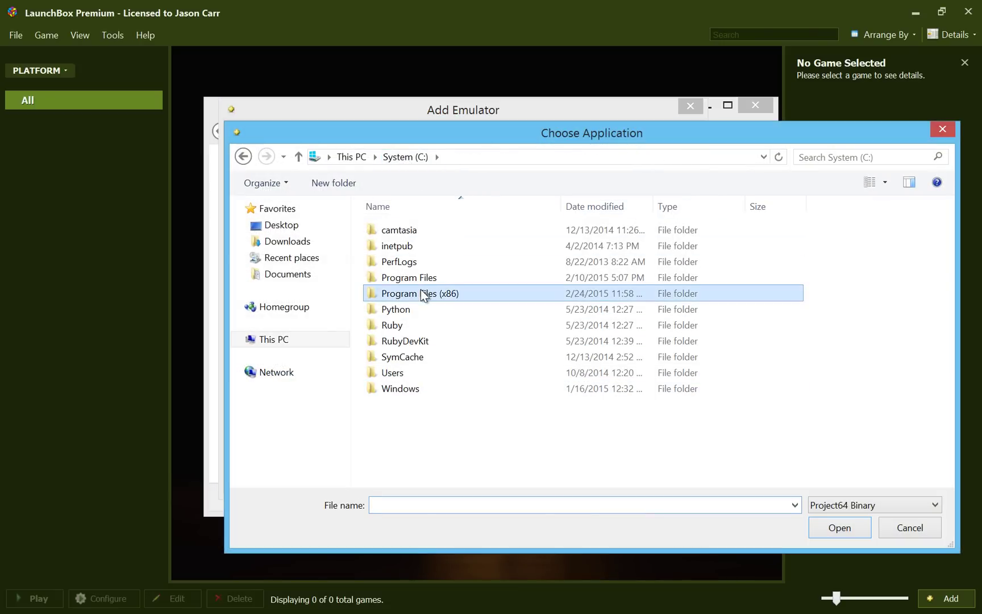
double_click(420, 292)
scroll(451, 325, "down", 5)
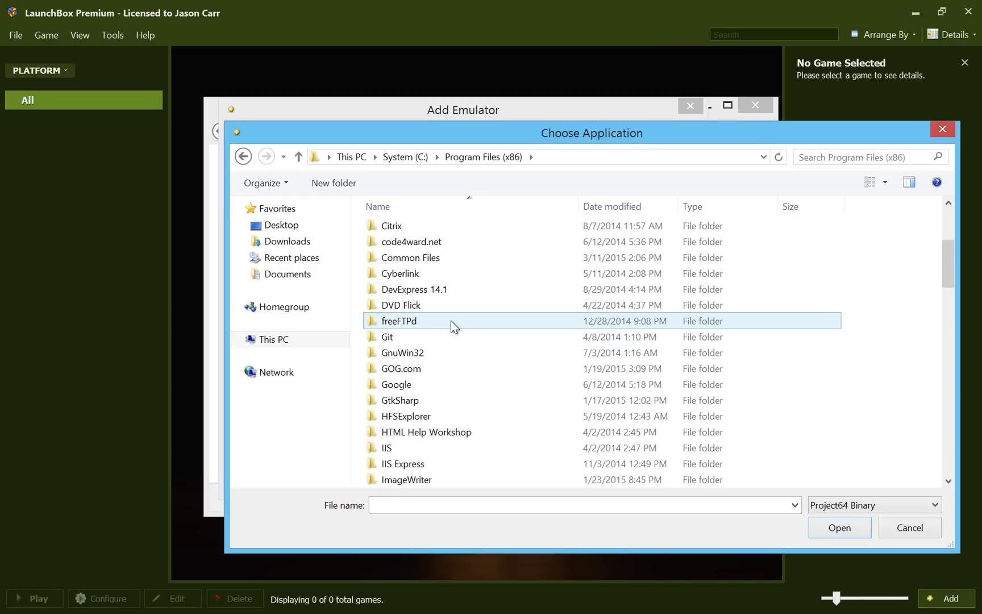
scroll(455, 326, "down", 10)
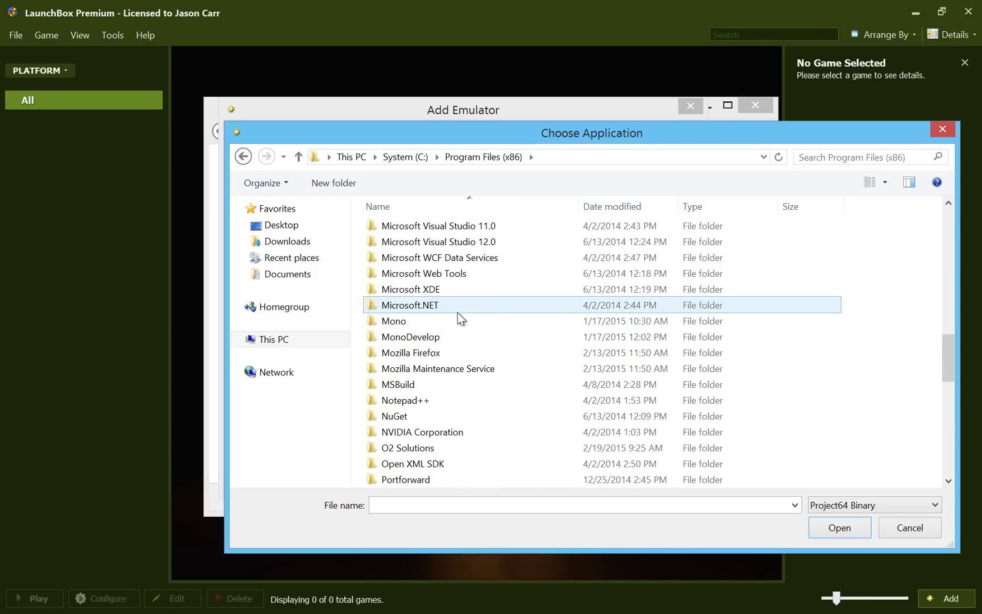
scroll(446, 369, "down", 2)
double_click(421, 416)
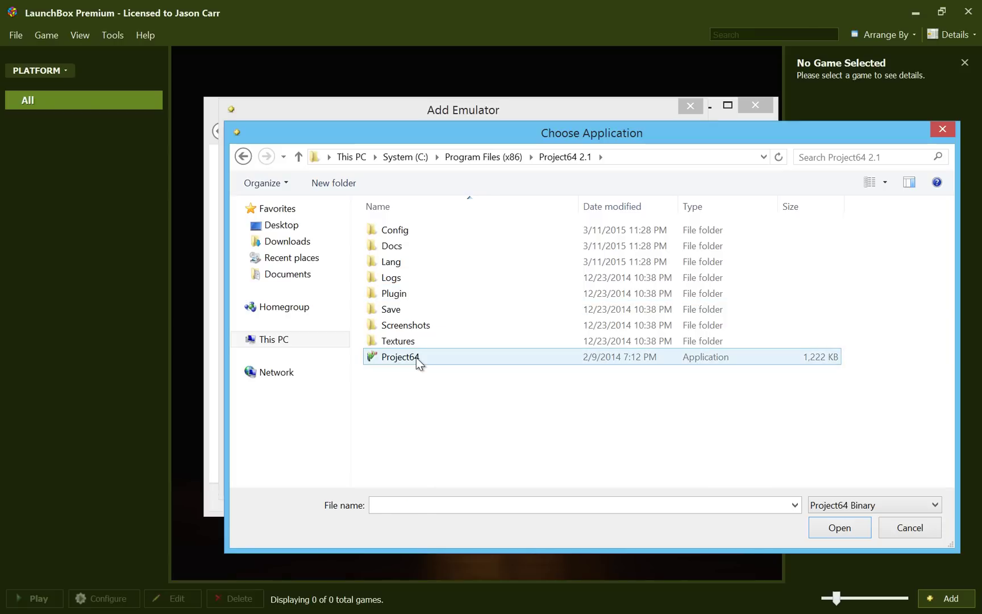
left_click(416, 358)
double_click(414, 358)
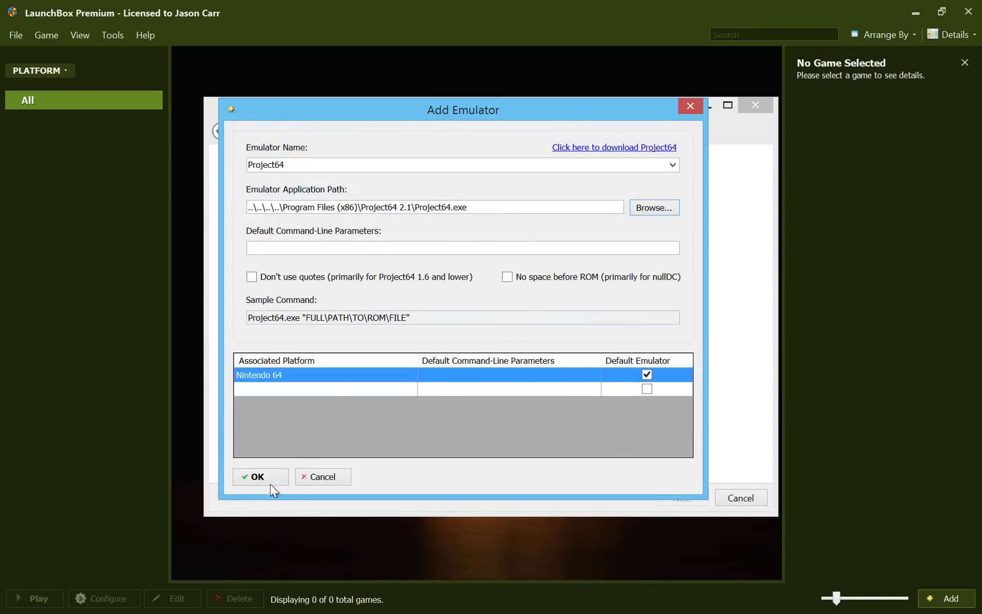
left_click(269, 480)
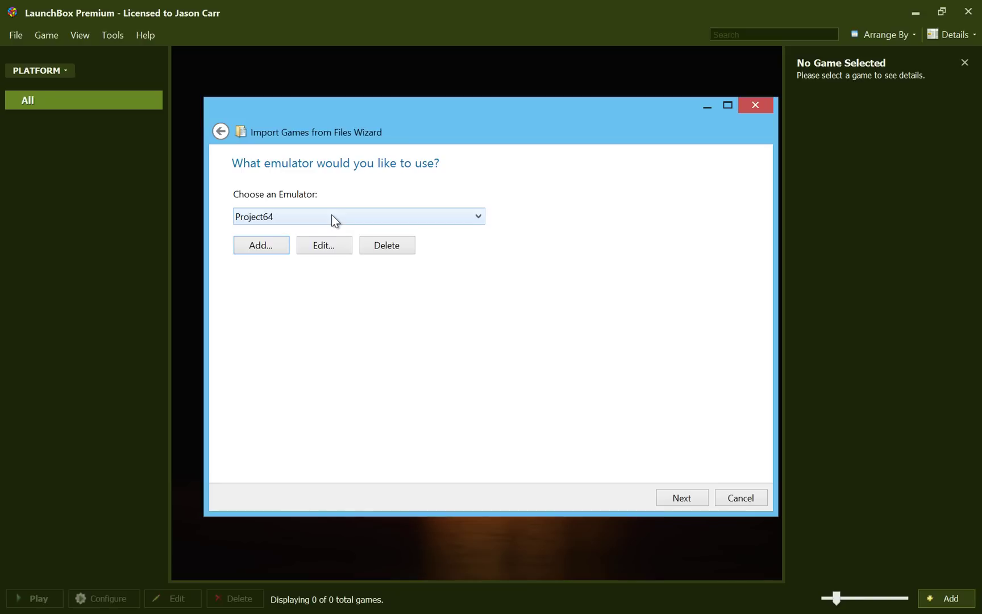
- Continue the import with Project64, copying the files into the LaunchBox games folder and keeping the preset metadata, image and custom options
left_click(685, 498)
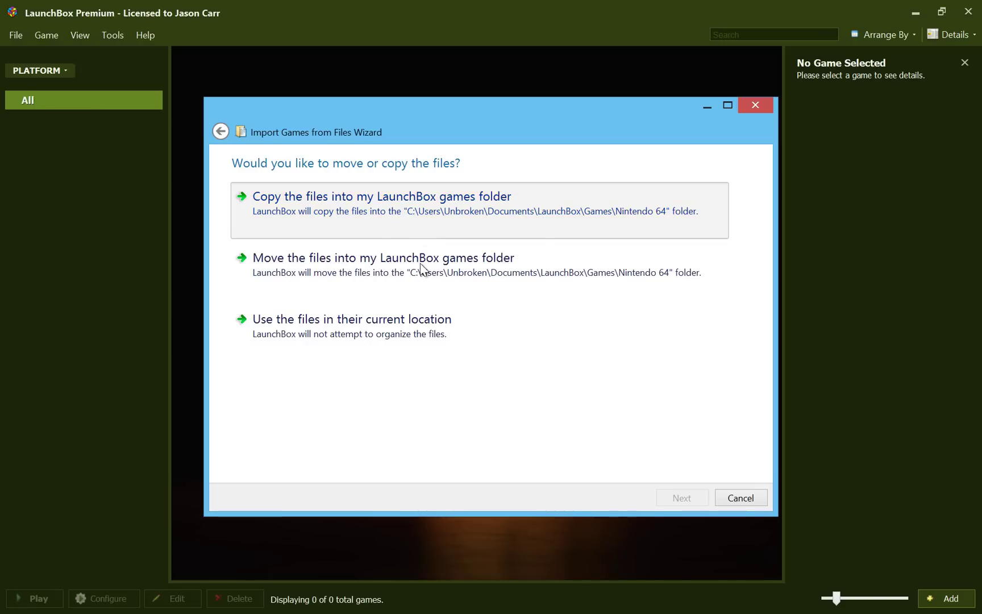
left_click(427, 201)
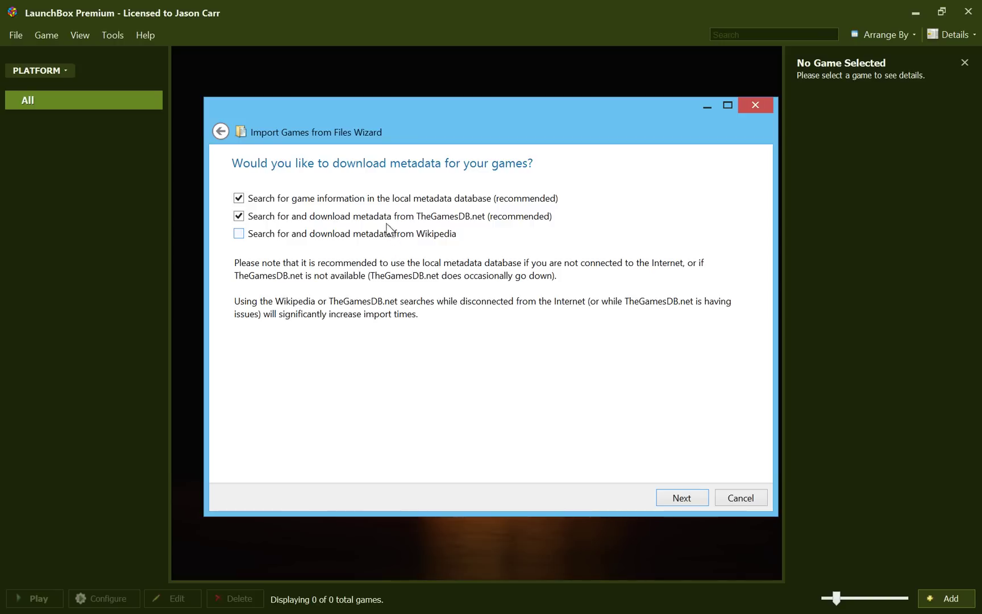
left_click(685, 498)
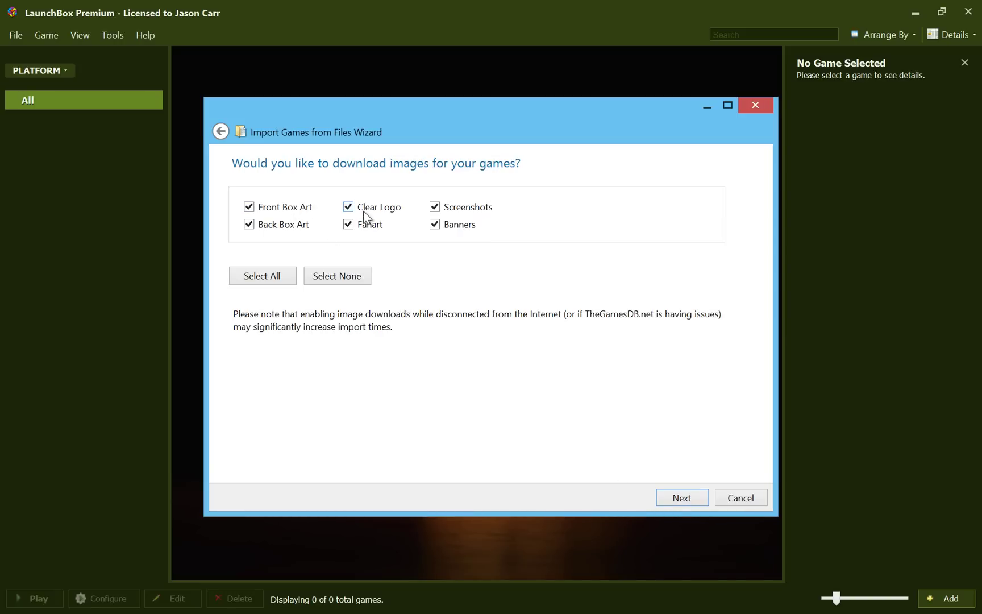
left_click(682, 498)
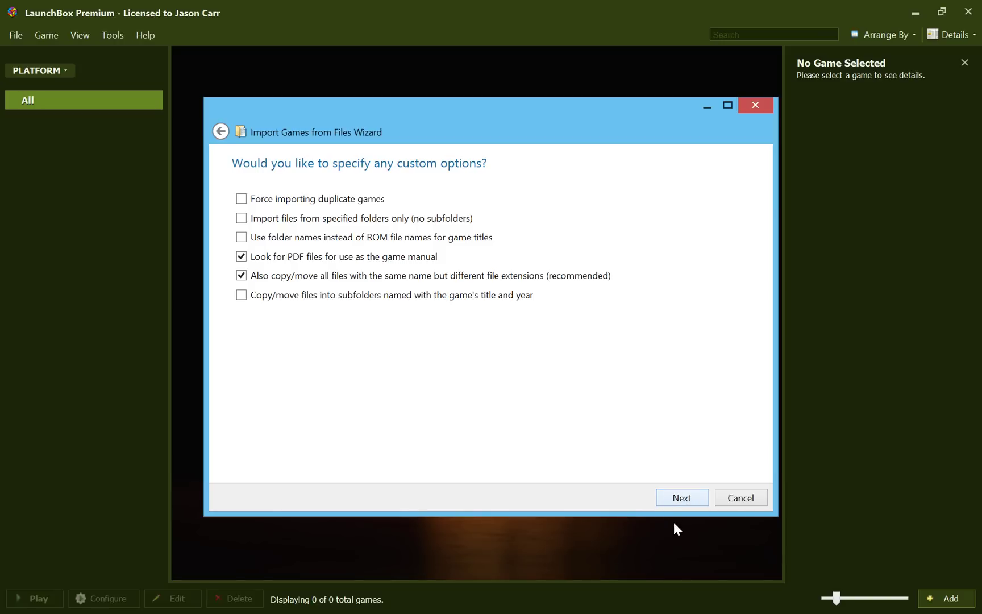
left_click(676, 498)
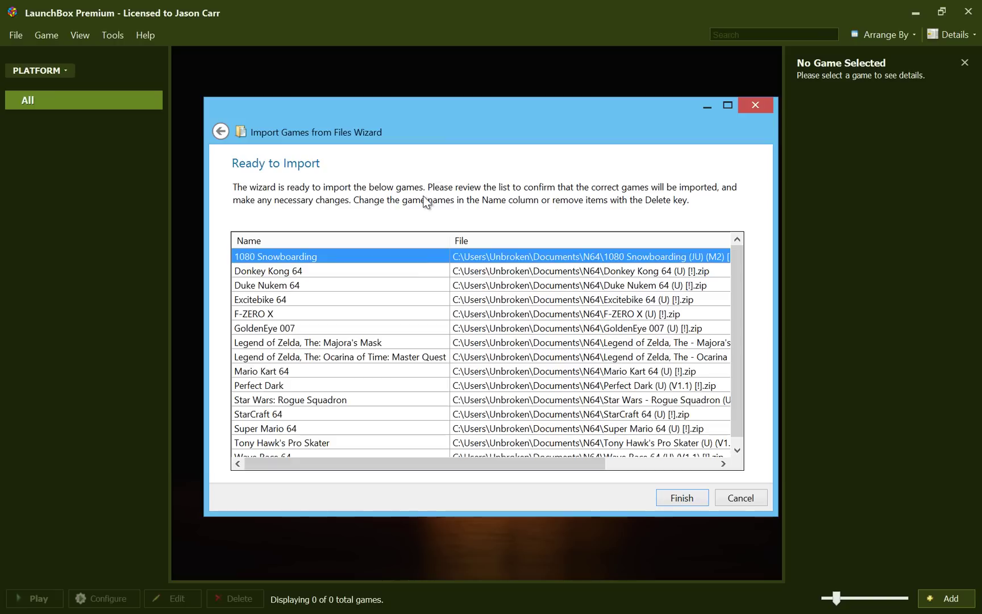
- Review the game names and file paths in the list of games ready to import, checking that the names can be edited
left_click(333, 356)
left_click(337, 342)
left_click(350, 362)
scroll(362, 385, "down", 1)
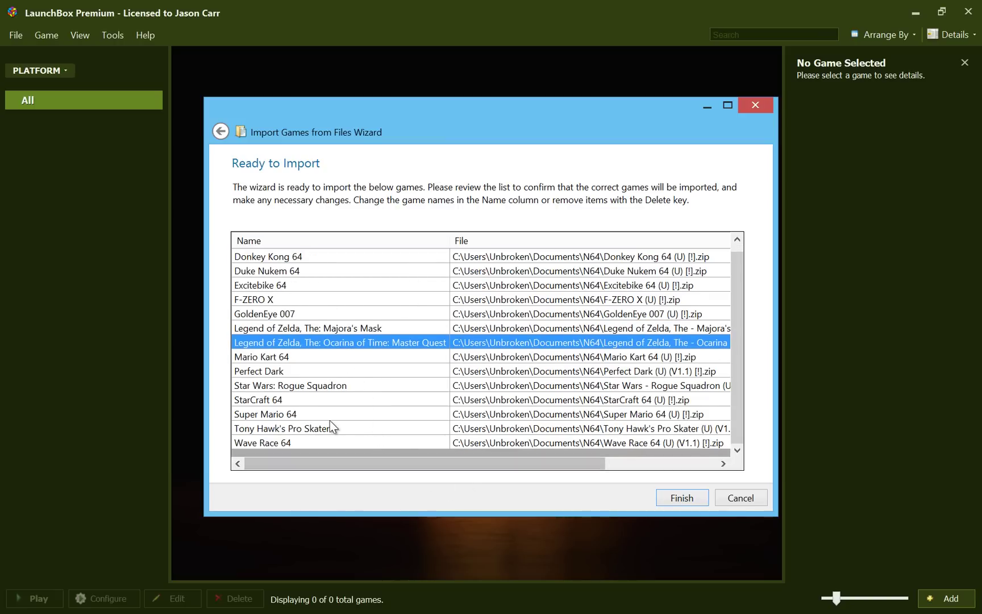
scroll(329, 421, "up", 1)
left_click(313, 258)
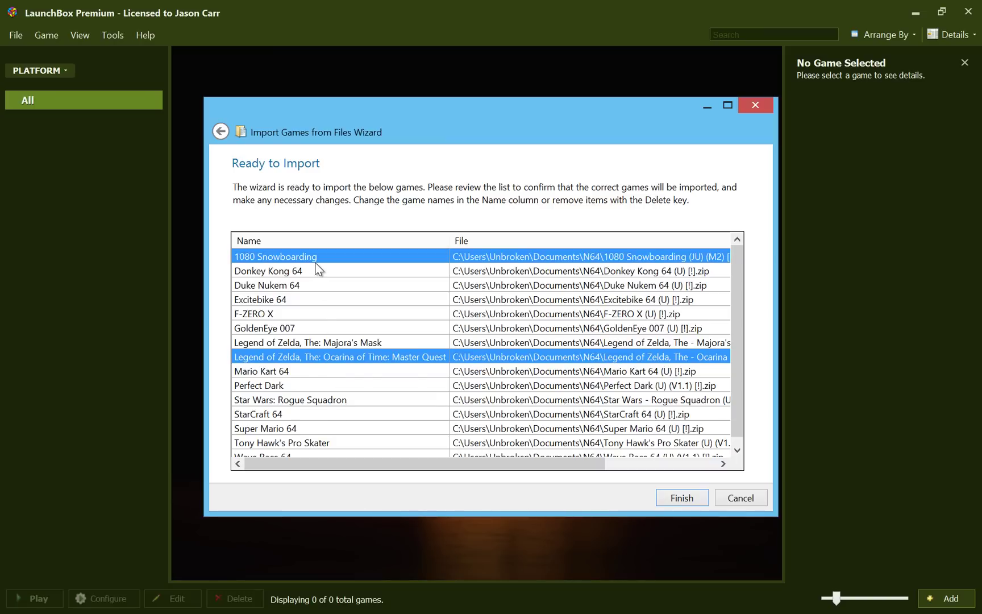
double_click(309, 258)
left_click(303, 259)
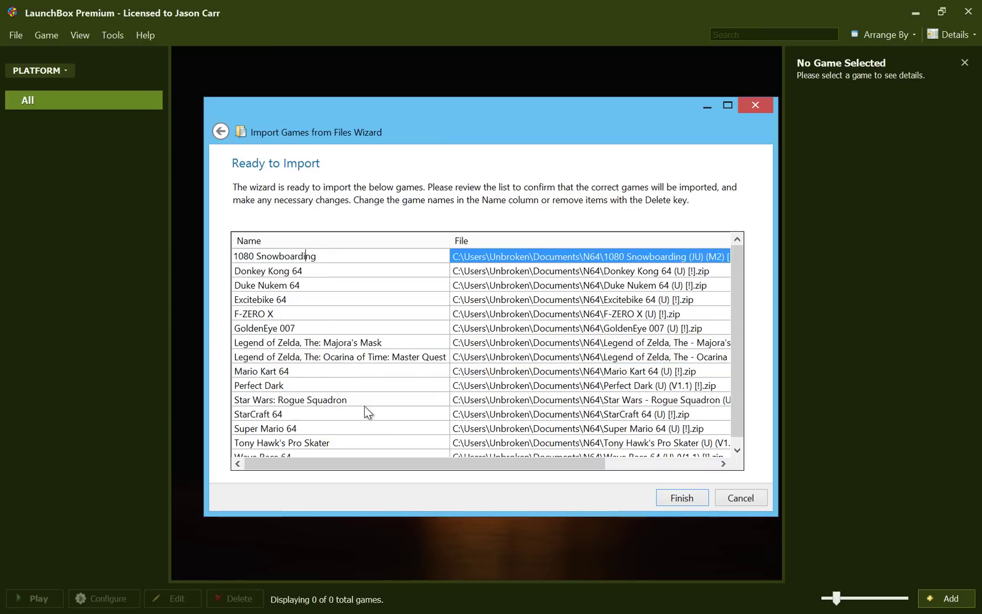
left_click(323, 271)
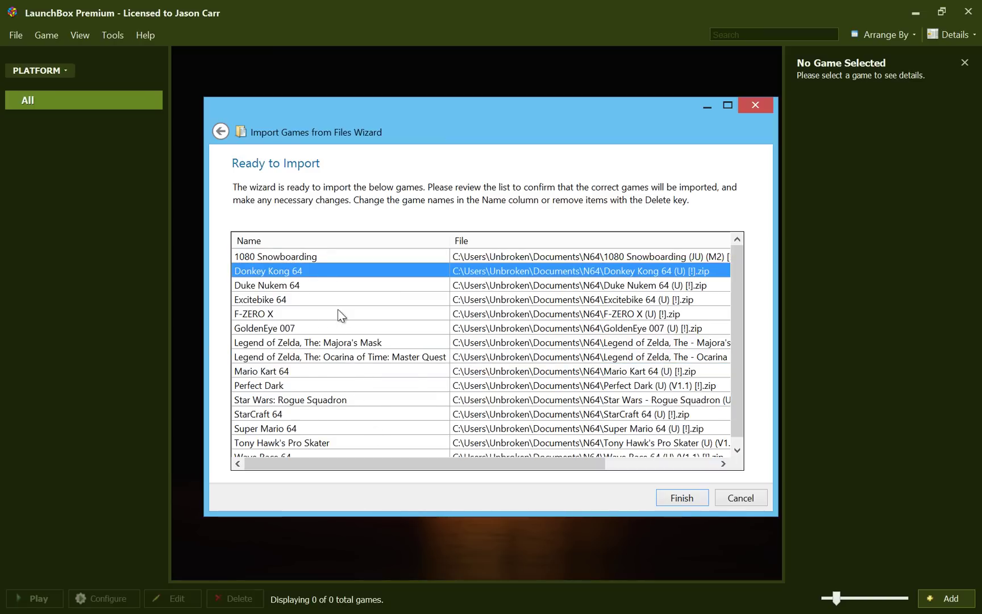
left_click(640, 297)
scroll(640, 298, "down", 1)
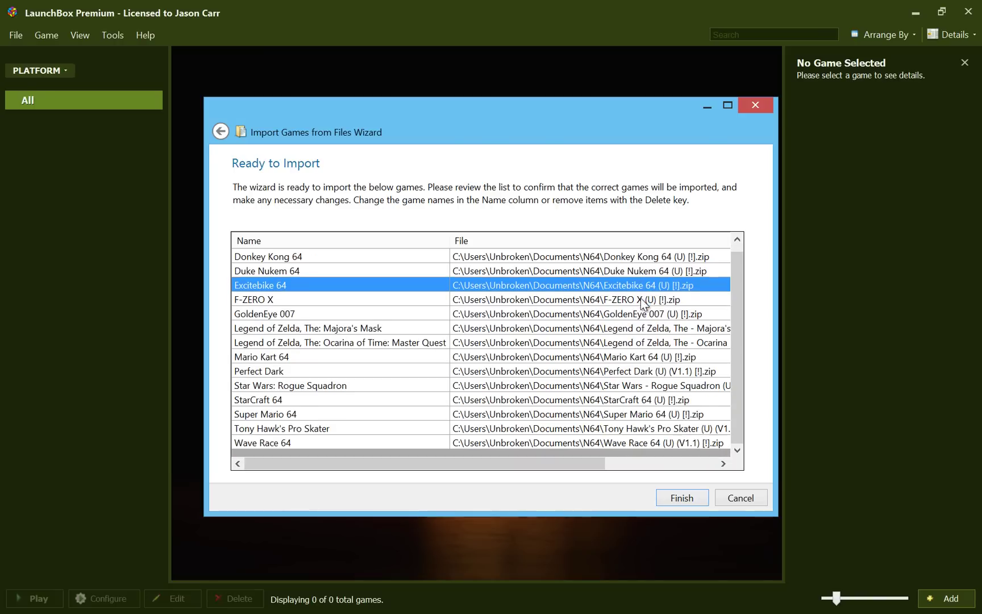
scroll(662, 436, "up", 1)
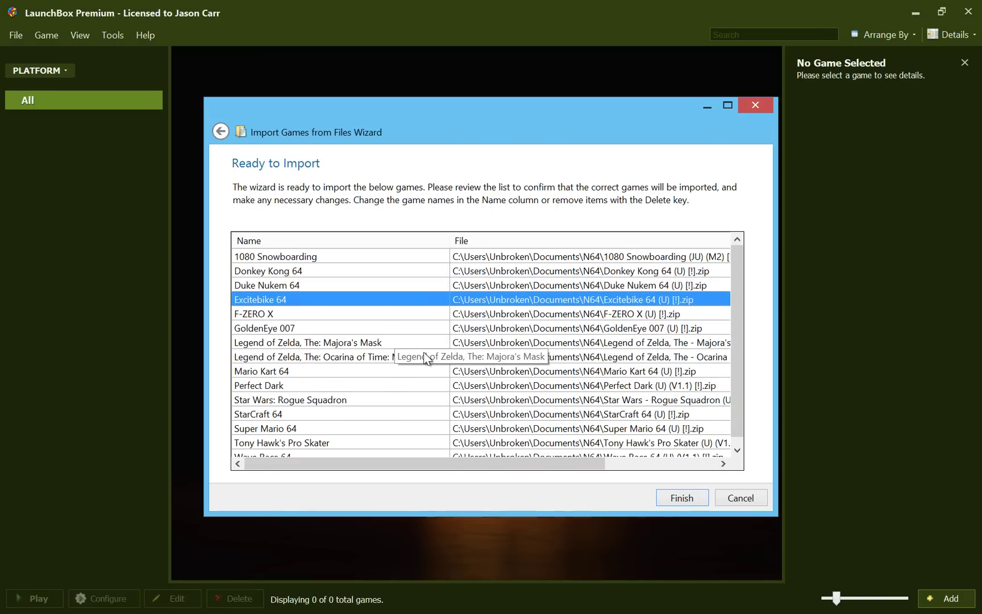
- Import the listed Nintendo 64 games and look through the resulting library
left_click(665, 497)
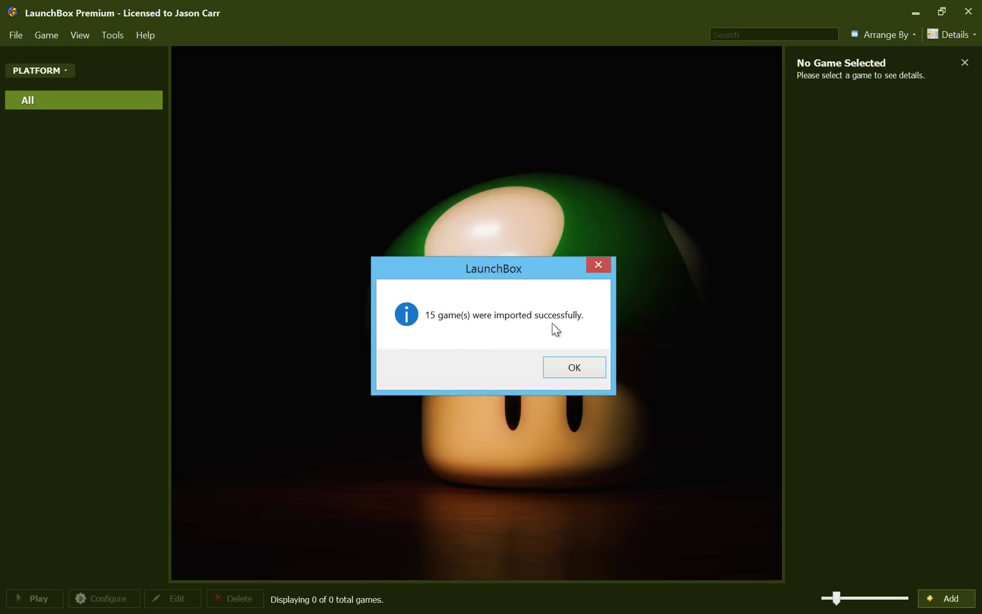
left_click(559, 369)
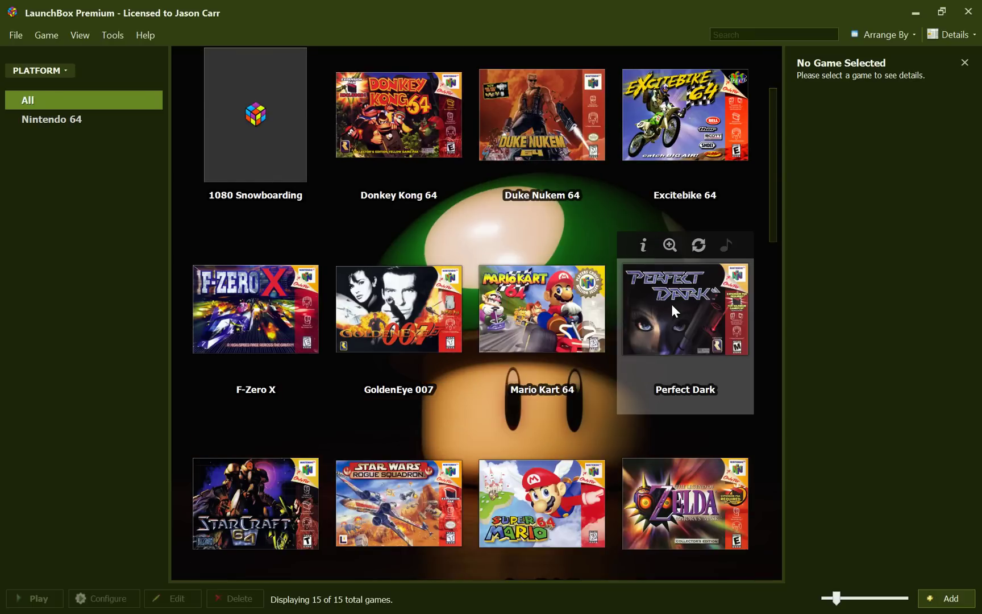
scroll(672, 310, "down", 3)
scroll(691, 473, "down", 3)
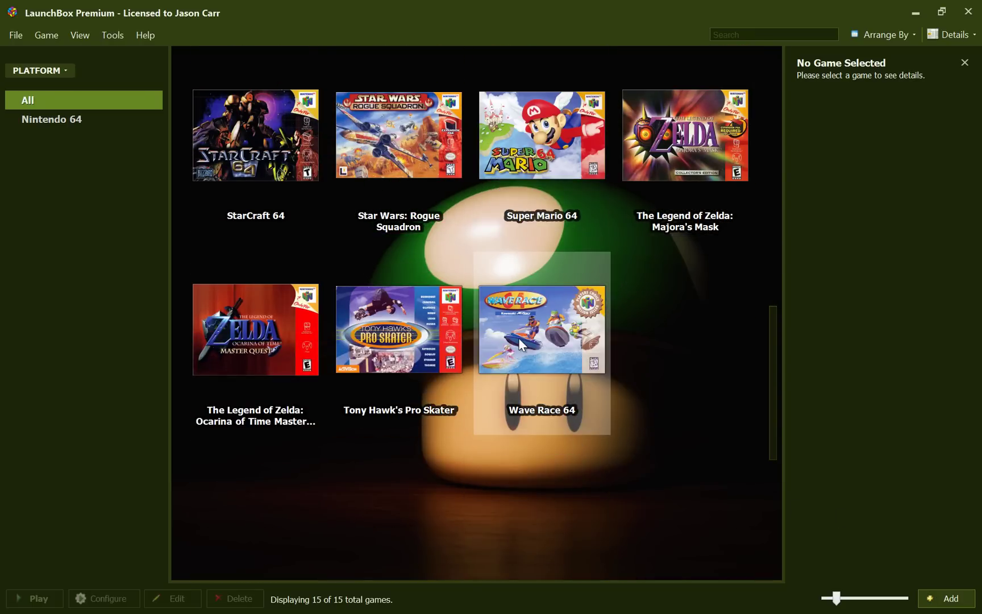
scroll(364, 318, "up", 6)
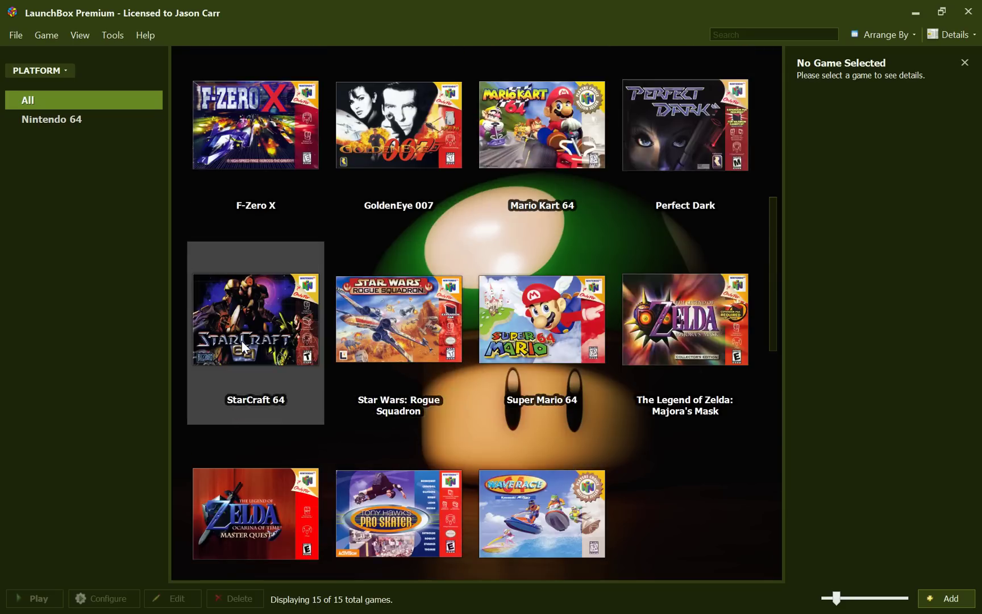
scroll(651, 282, "up", 3)
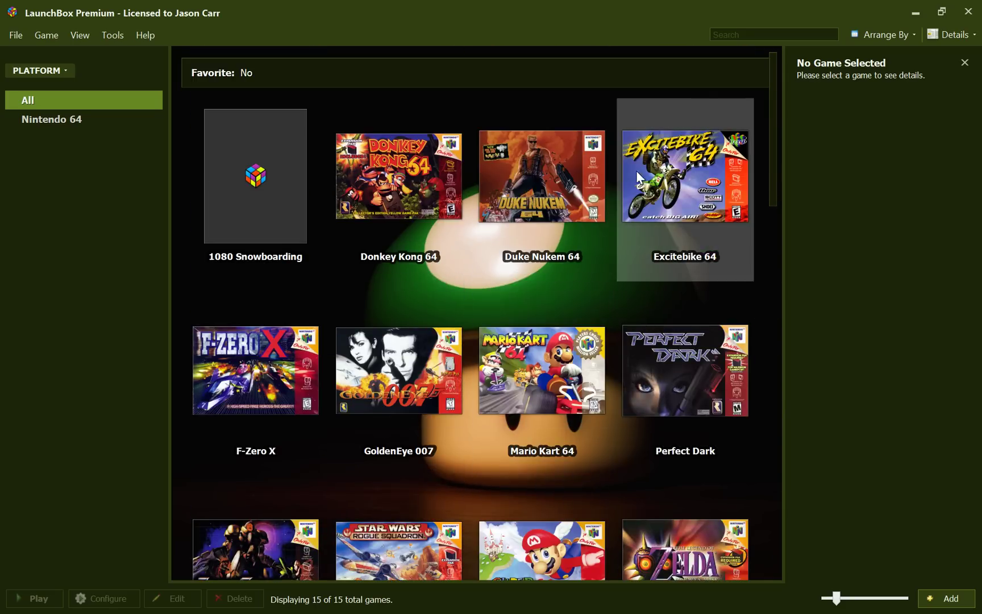
- Edit 1080 Snowboarding and fill in its metadata from the TheGamesDB match 1080° Snowboarding (Nintendo 64) (4/1/1998)
left_click(257, 185)
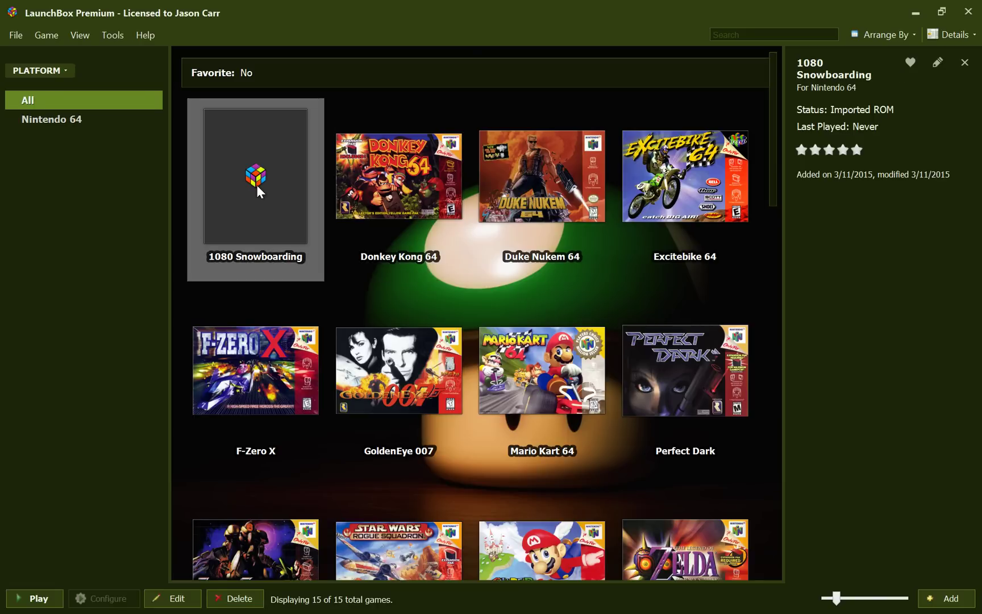
right_click(257, 185)
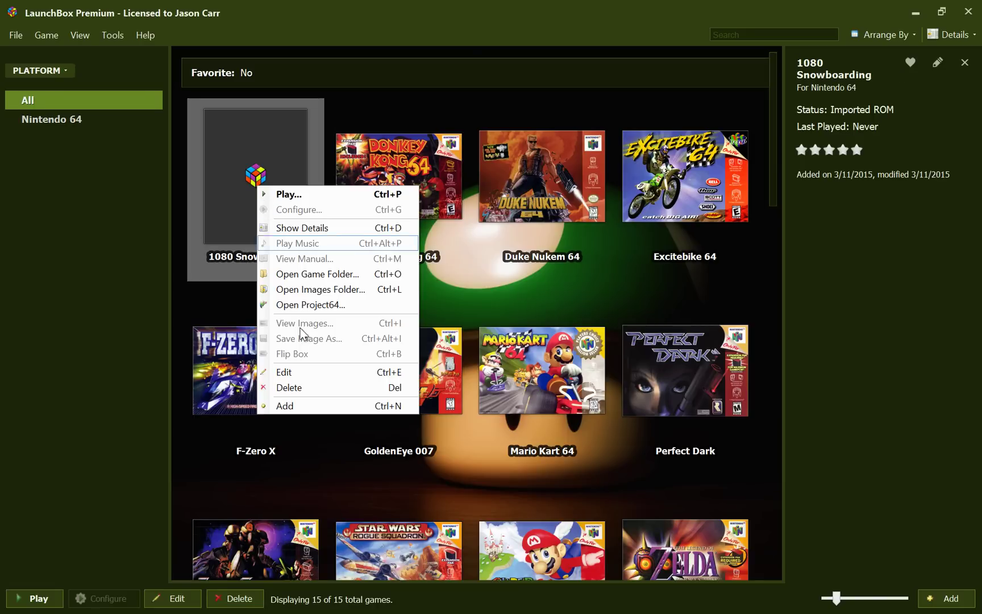
left_click(307, 372)
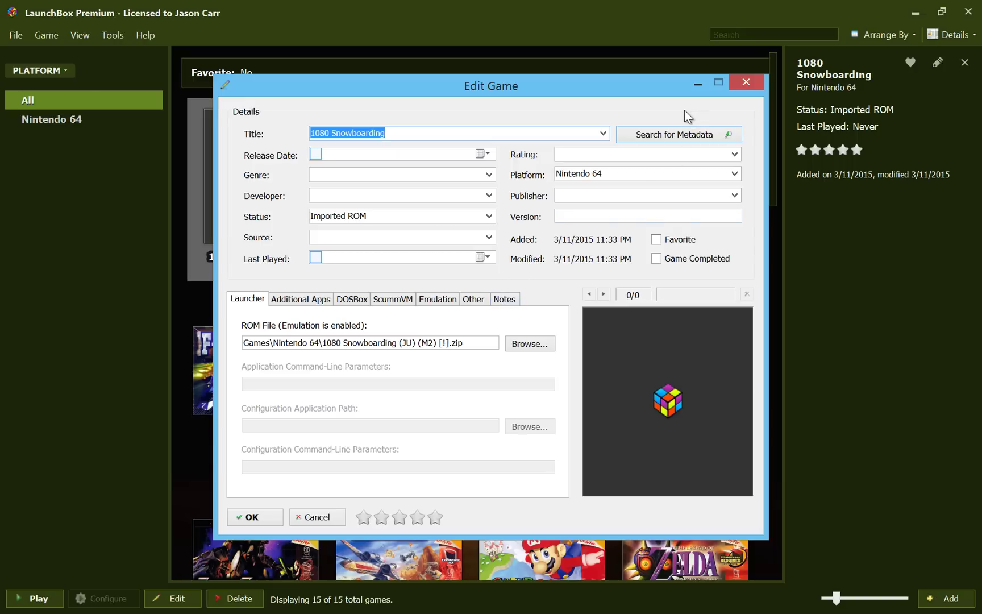
left_click(682, 125)
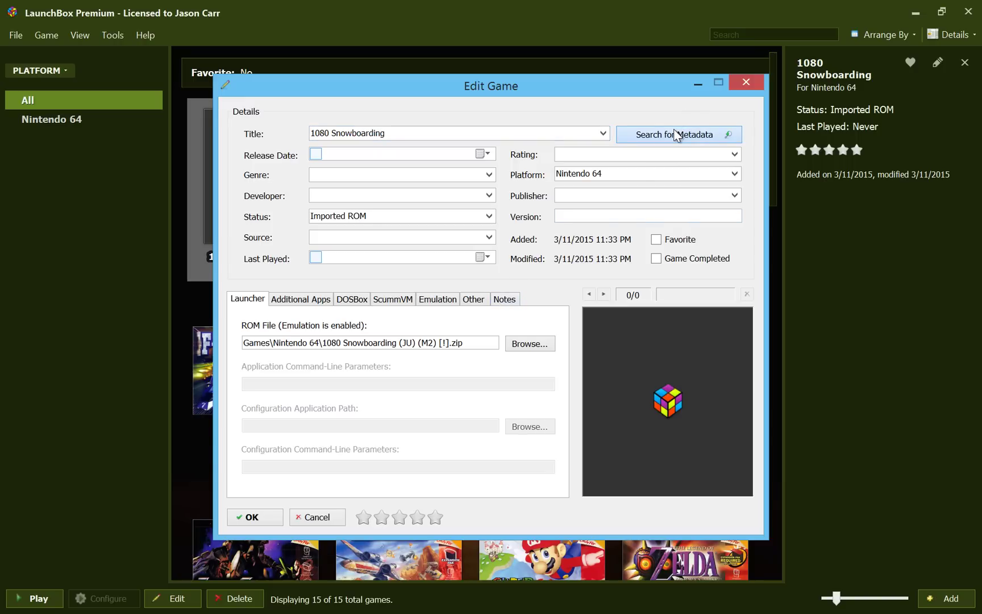
left_click(674, 134)
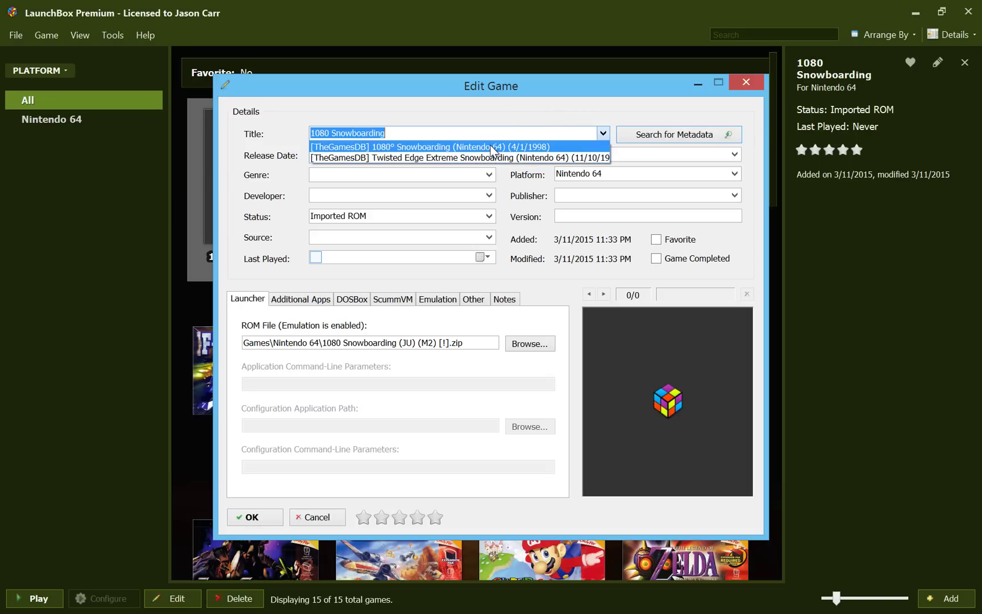
left_click(492, 147)
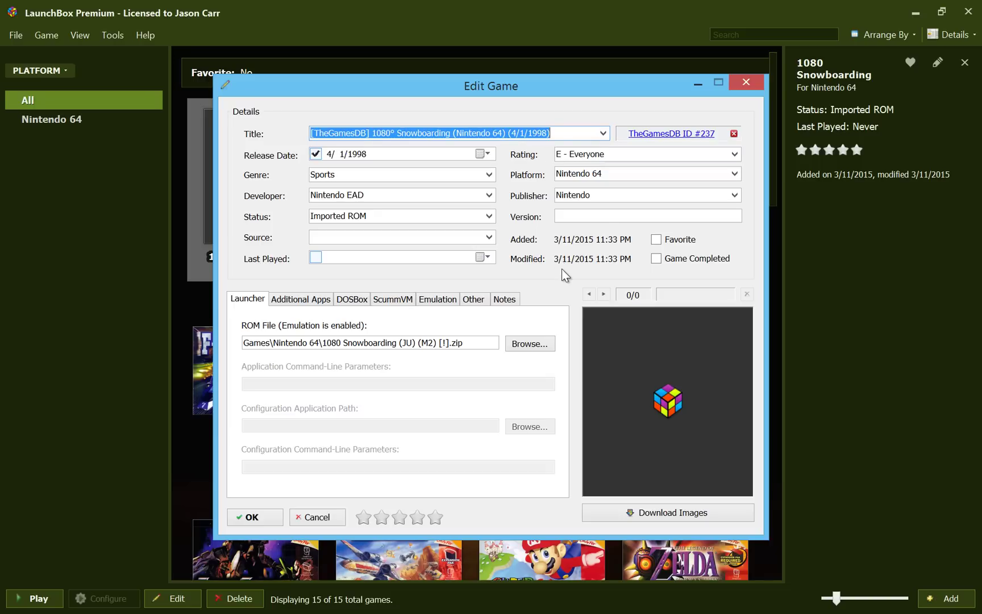
- Download all available image types for 1080° Snowboarding, save the game's details and check the library
left_click(628, 512)
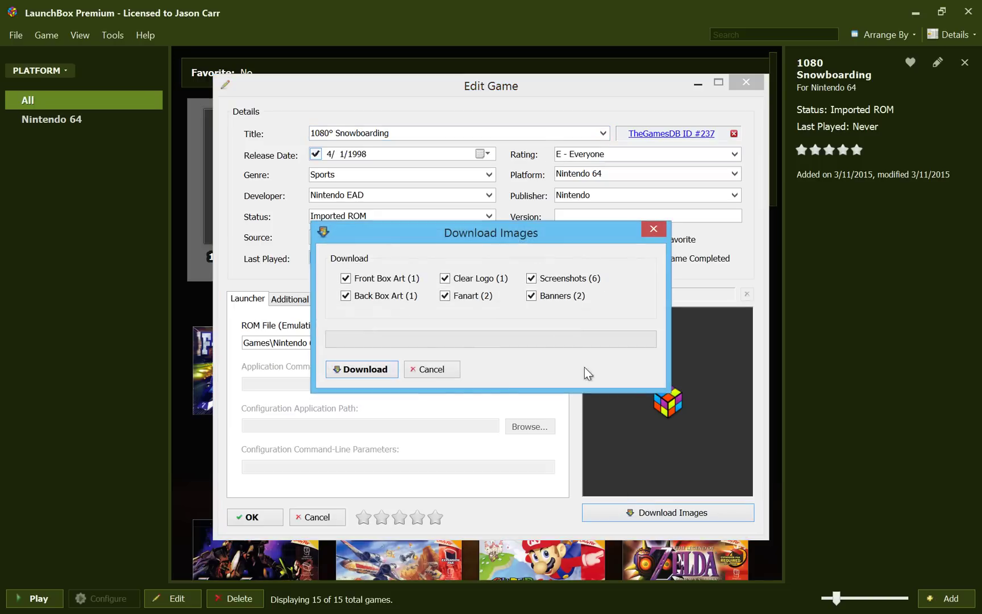
left_click(378, 370)
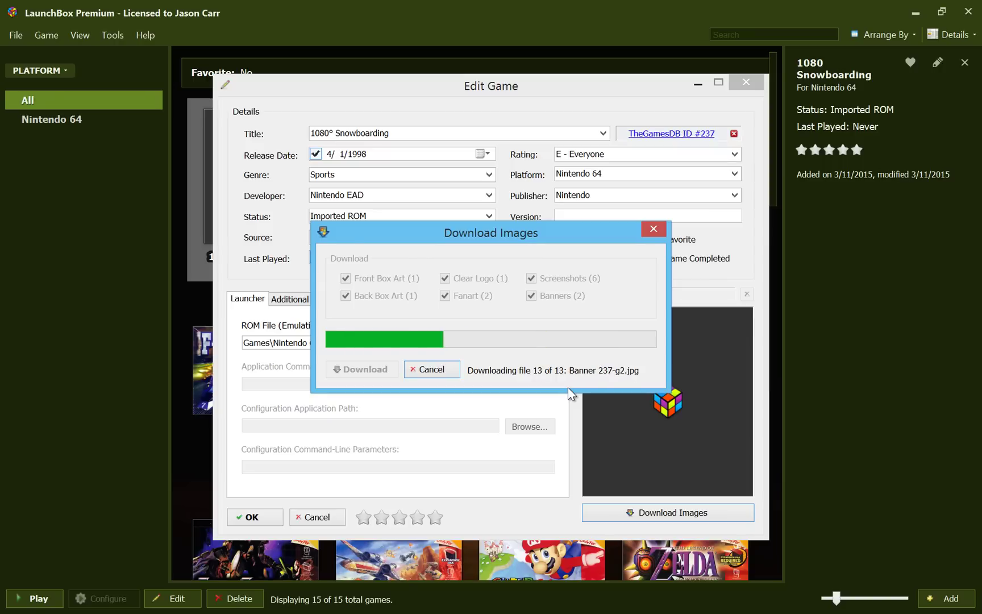
left_click(253, 516)
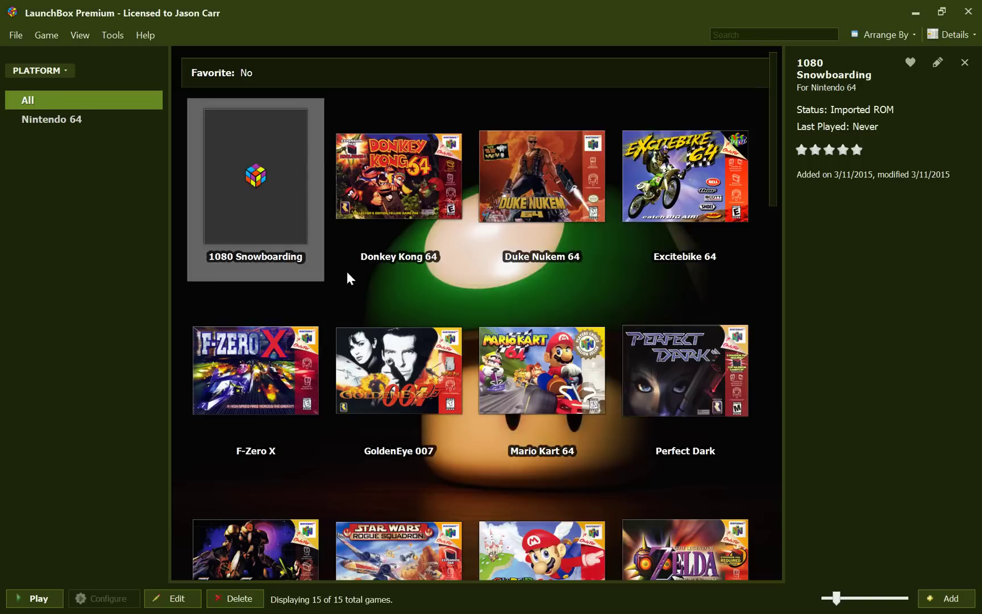
scroll(599, 296, "down", 5)
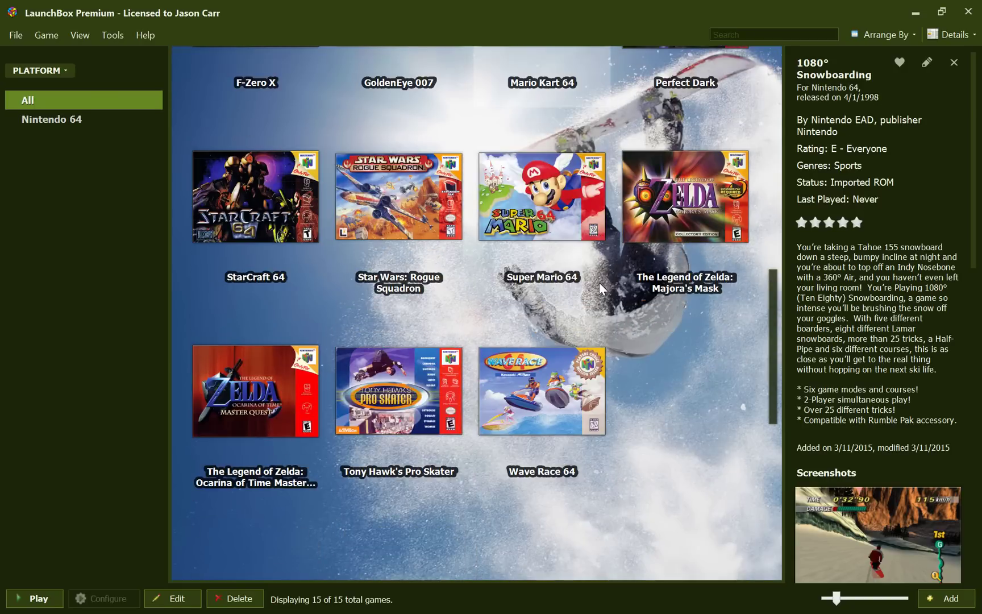
scroll(622, 409, "up", 5)
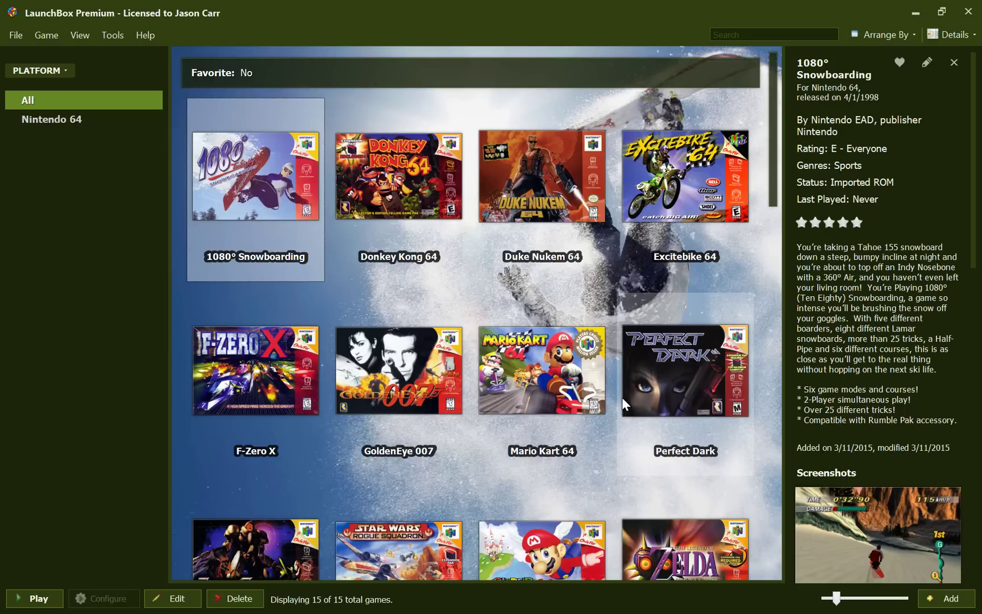
- Launch Donkey Kong 64 in Project64 and pause the emulation
left_click(384, 182)
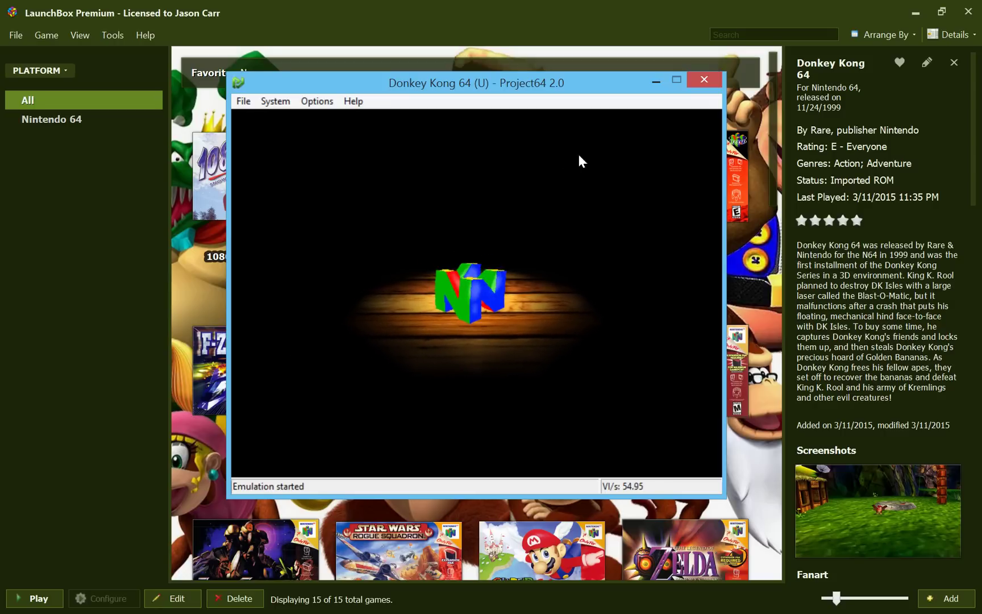
left_click(252, 101)
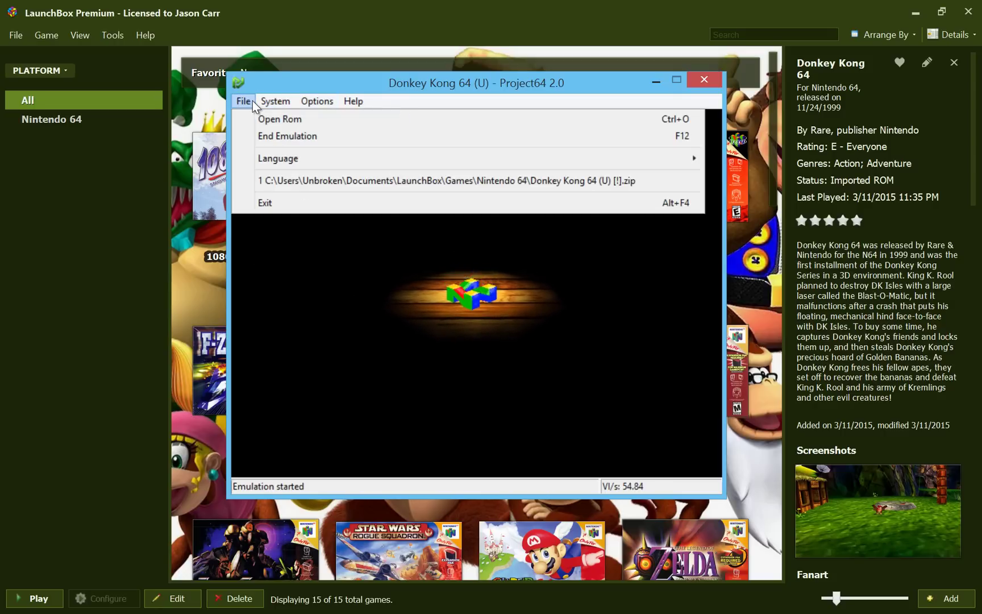
mouse_move(260, 101)
left_click(292, 130)
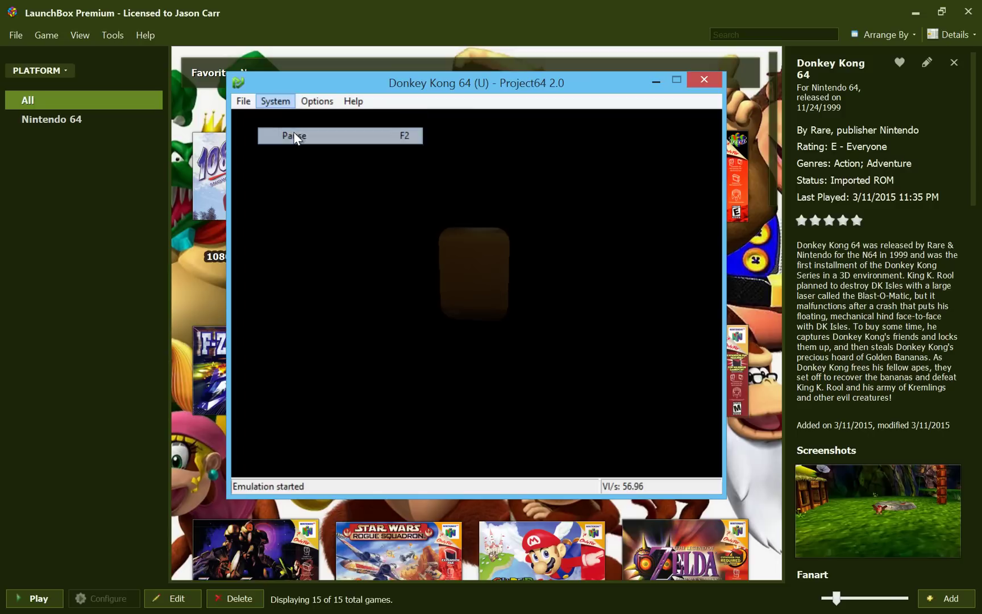
- Set Project64 to go to full screen on loading a ROM, save the settings and close the emulator
left_click(324, 101)
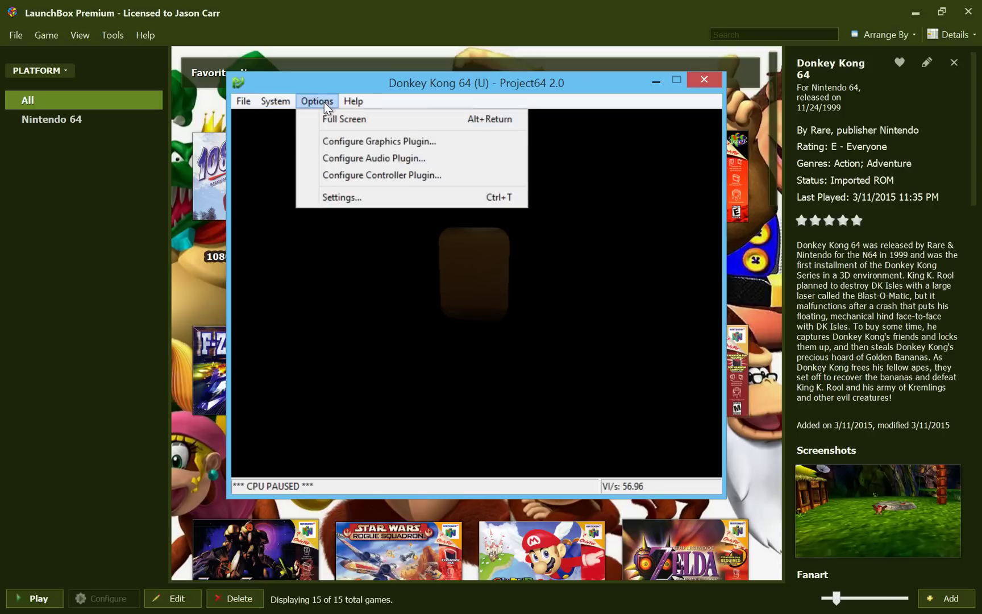
left_click(341, 197)
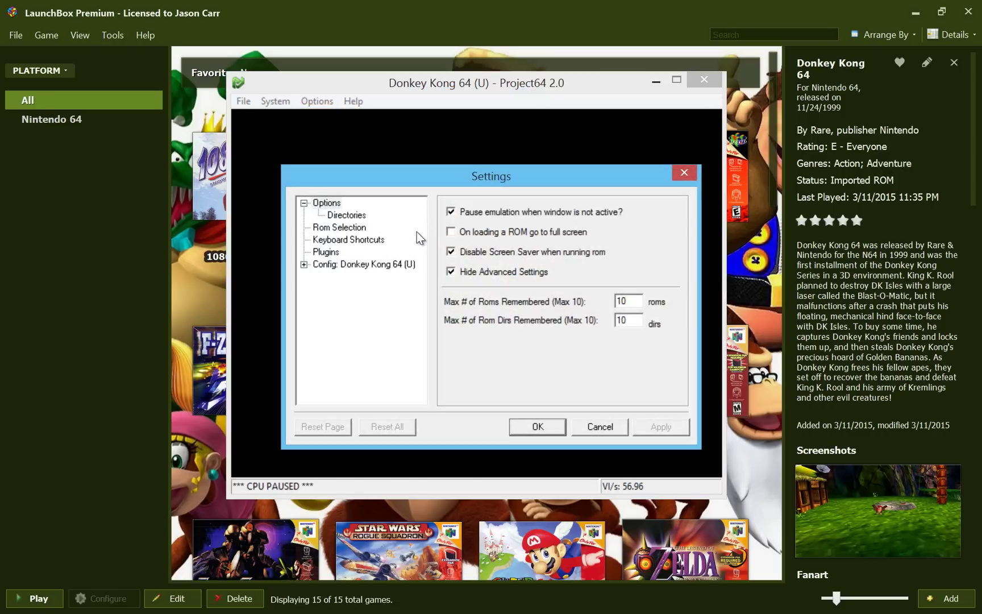
left_click(450, 232)
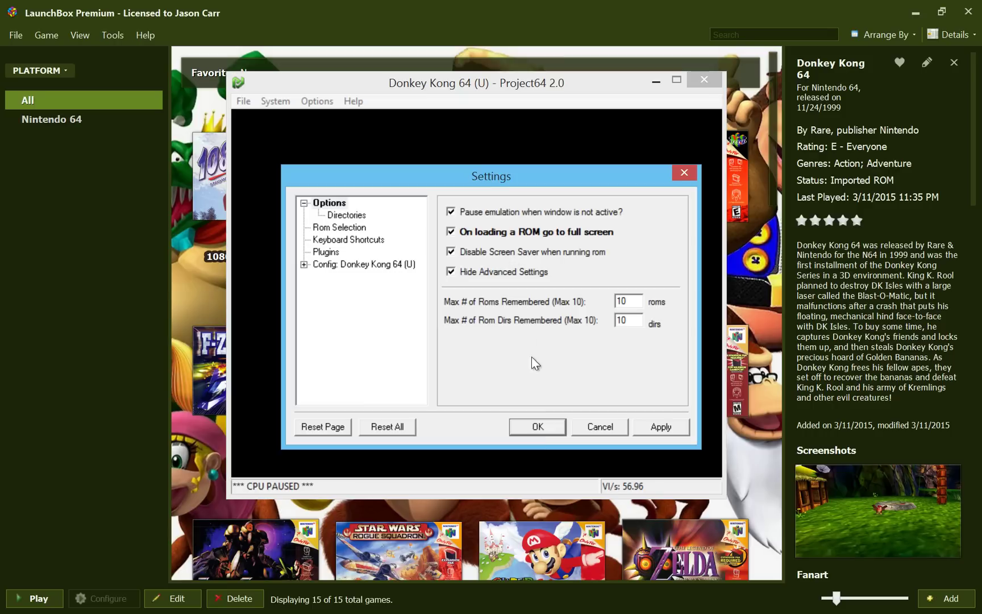
left_click(556, 429)
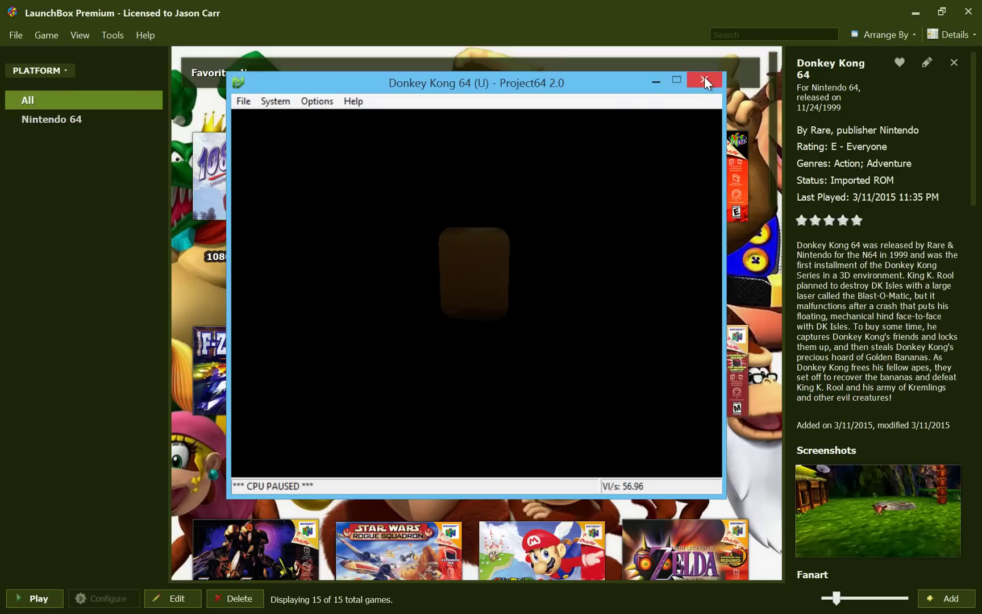
left_click(704, 81)
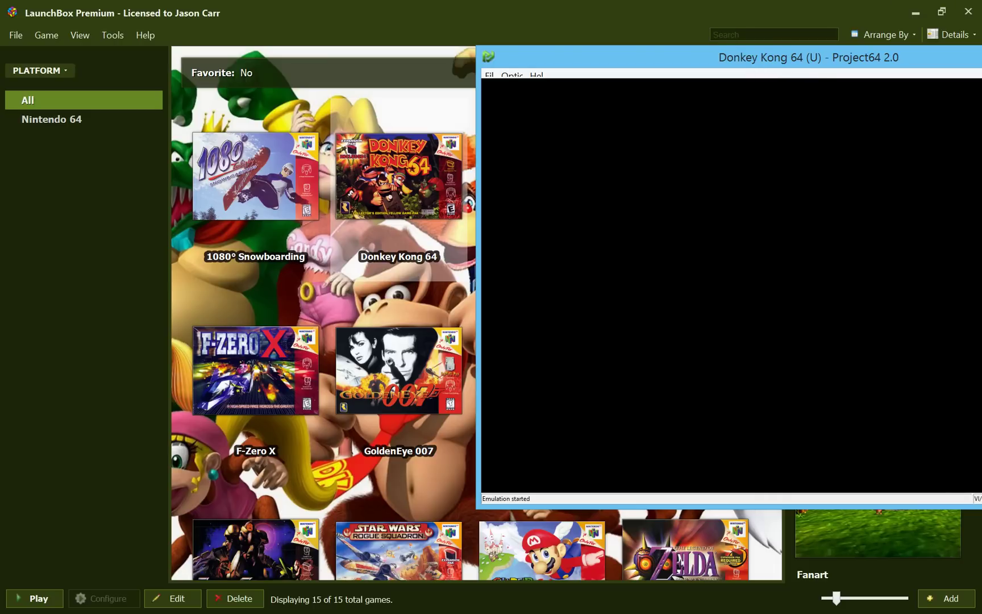
- Close the Project64 emulator running Donkey Kong 64 and return to the LaunchBox library
key("alt+F4")
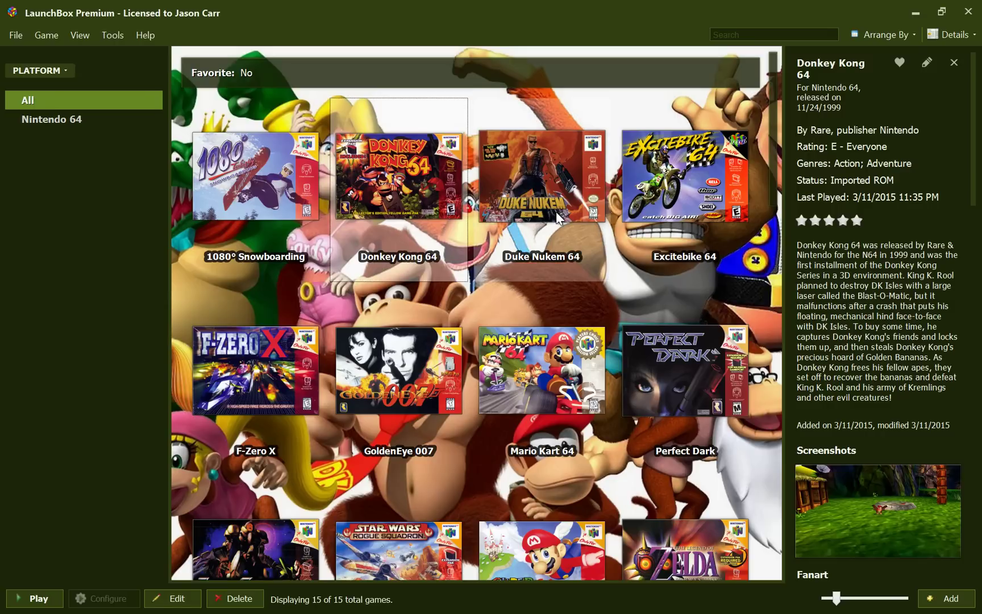
left_click(117, 36)
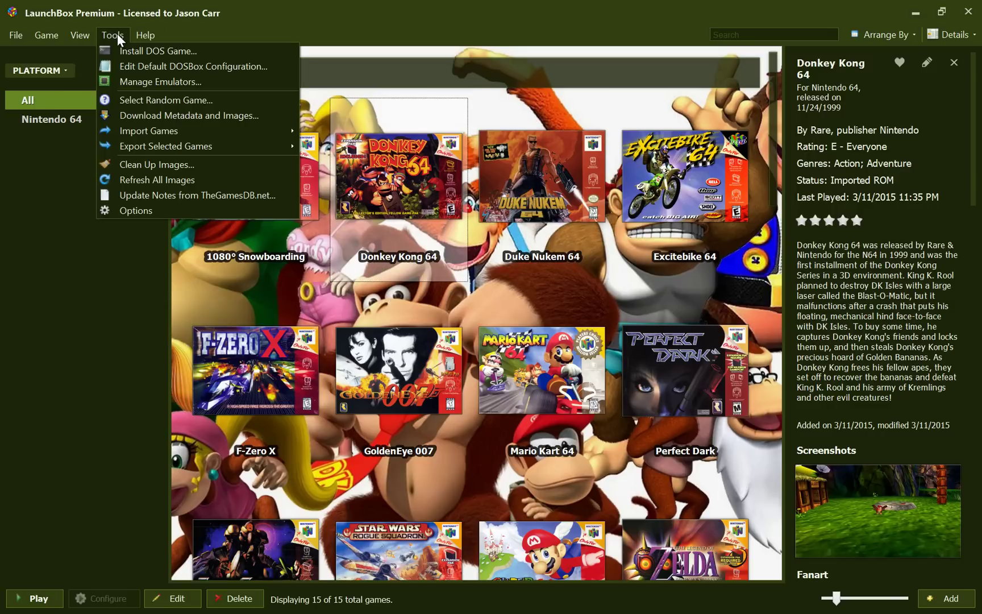
left_click(118, 34)
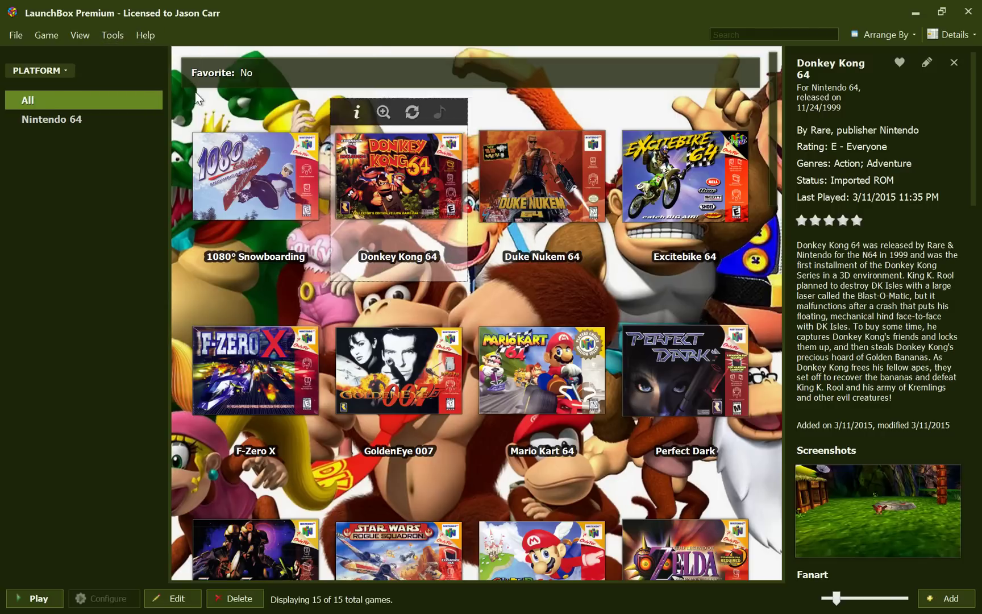
- Start the Import Games from Files Wizard and choose ROM Files as the type of game files to import
left_click(117, 37)
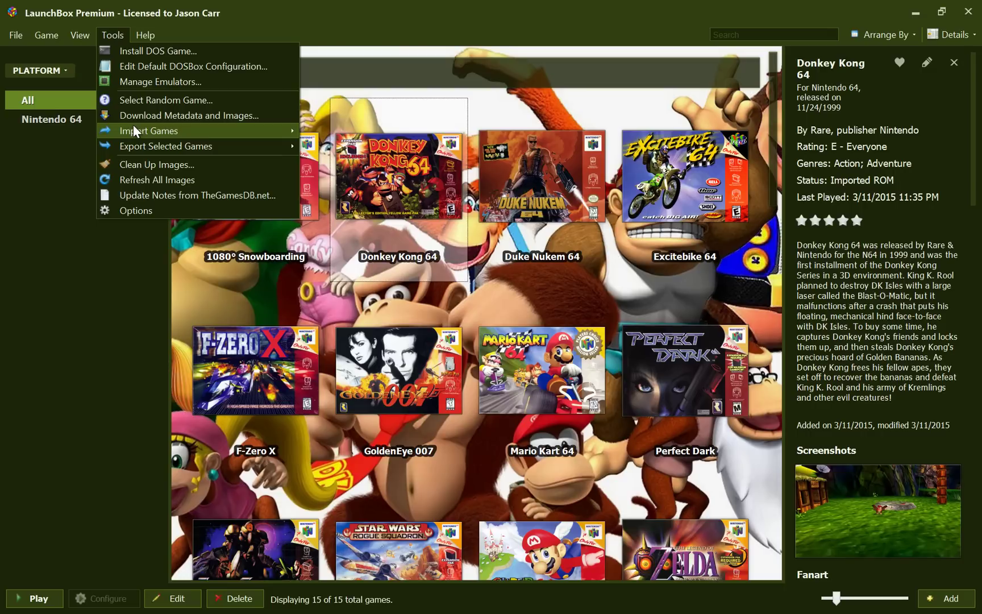
mouse_move(286, 130)
left_click(327, 178)
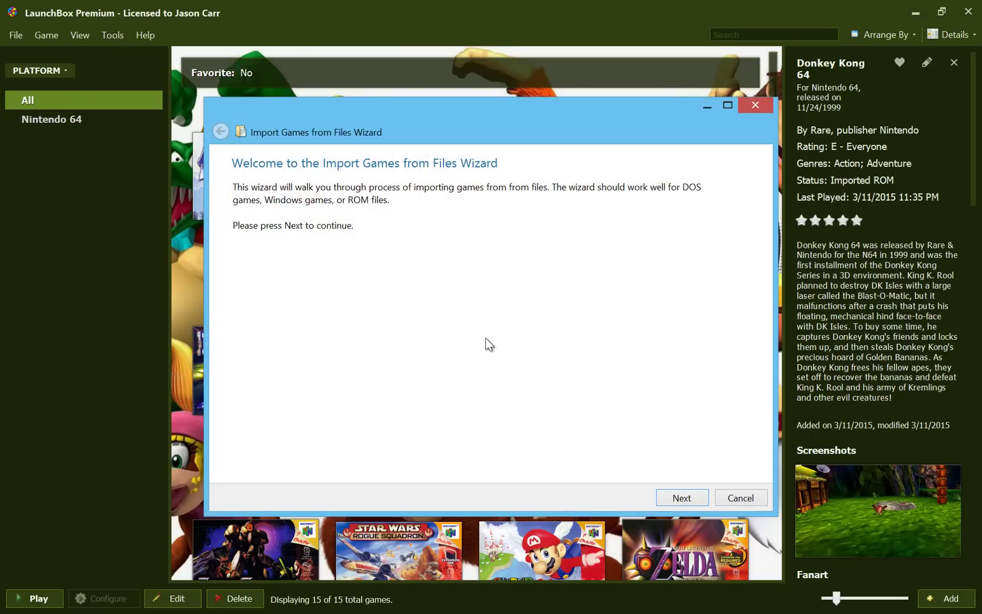
left_click(687, 499)
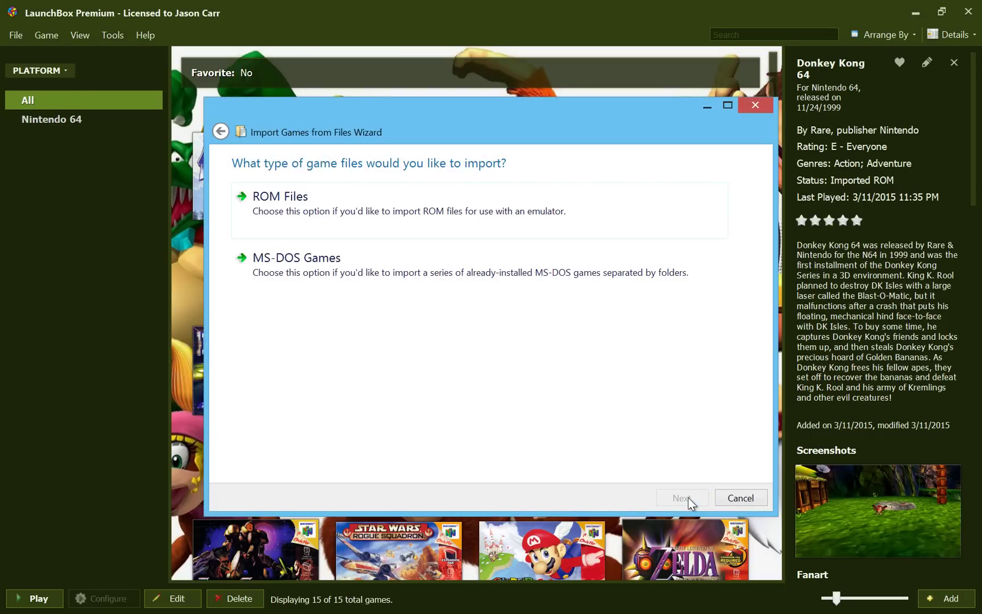
left_click(322, 223)
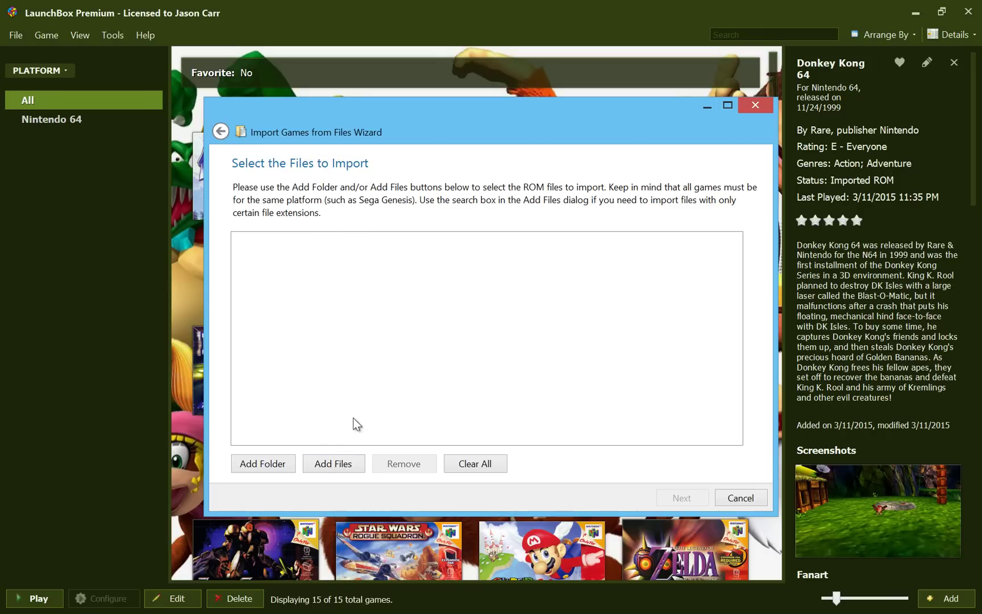
- Add all the ROM zip files from the N64 folder in Documents to the import list, and cancel the wizard
left_click(263, 460)
left_click(338, 464)
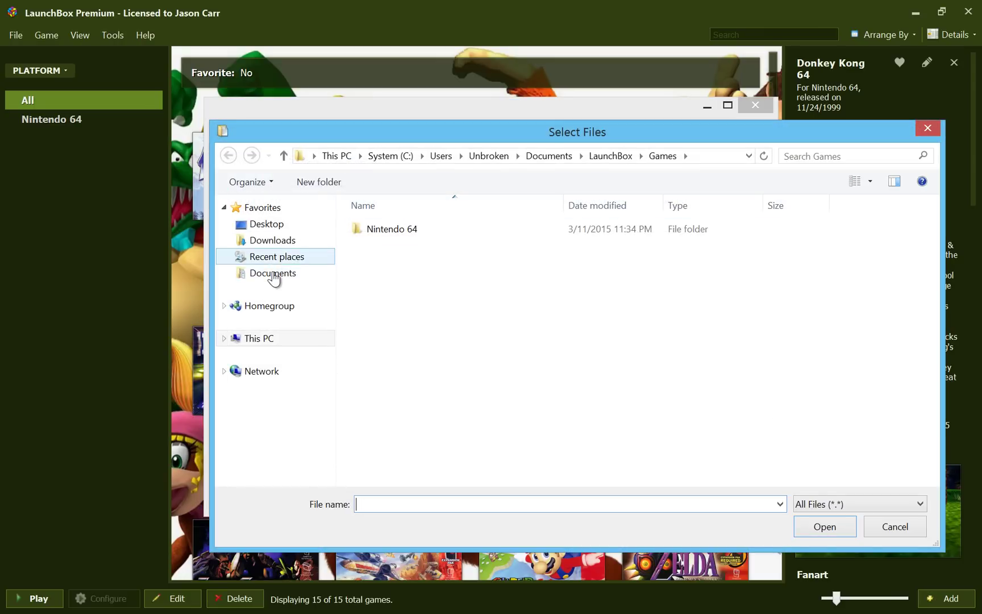
left_click(273, 275)
left_click(390, 245)
double_click(390, 245)
left_click(450, 435)
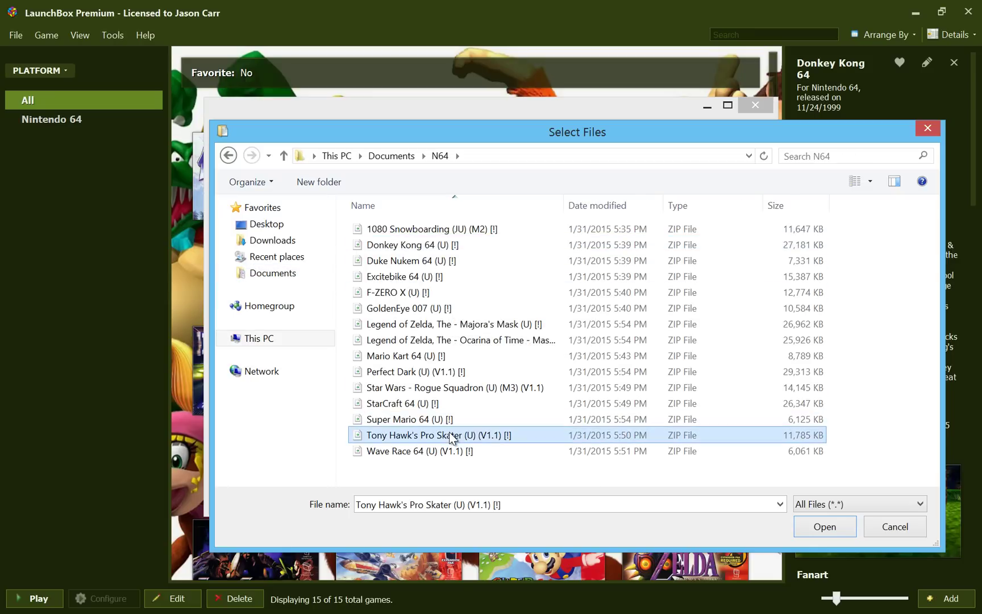
key("ctrl+a")
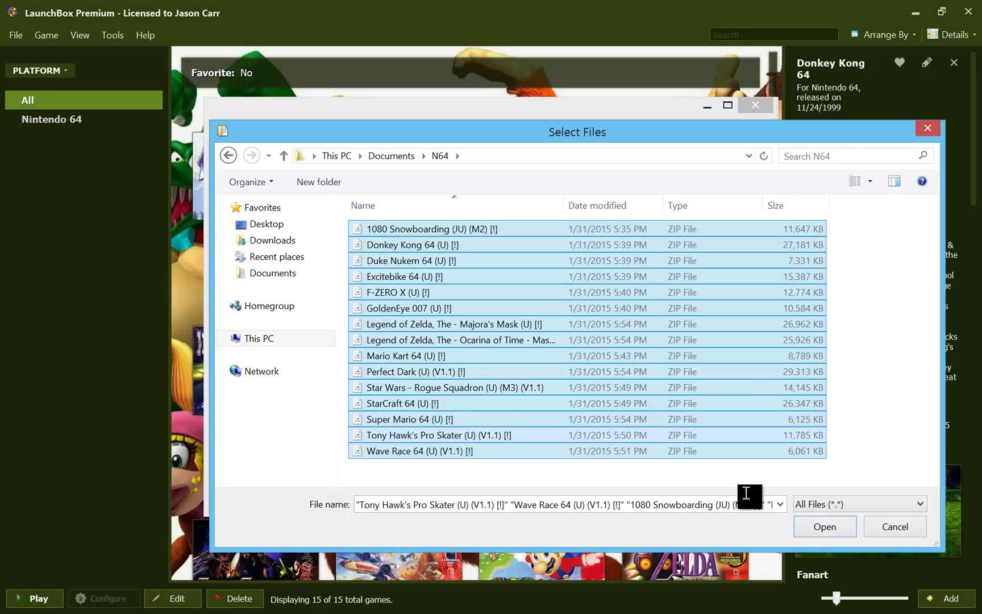
left_click(820, 528)
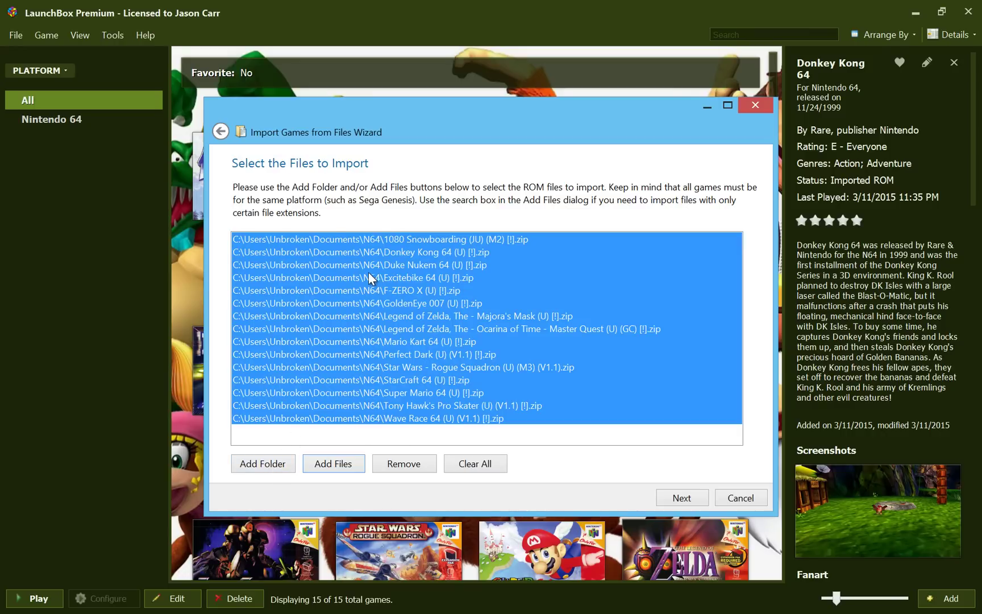
left_click(752, 500)
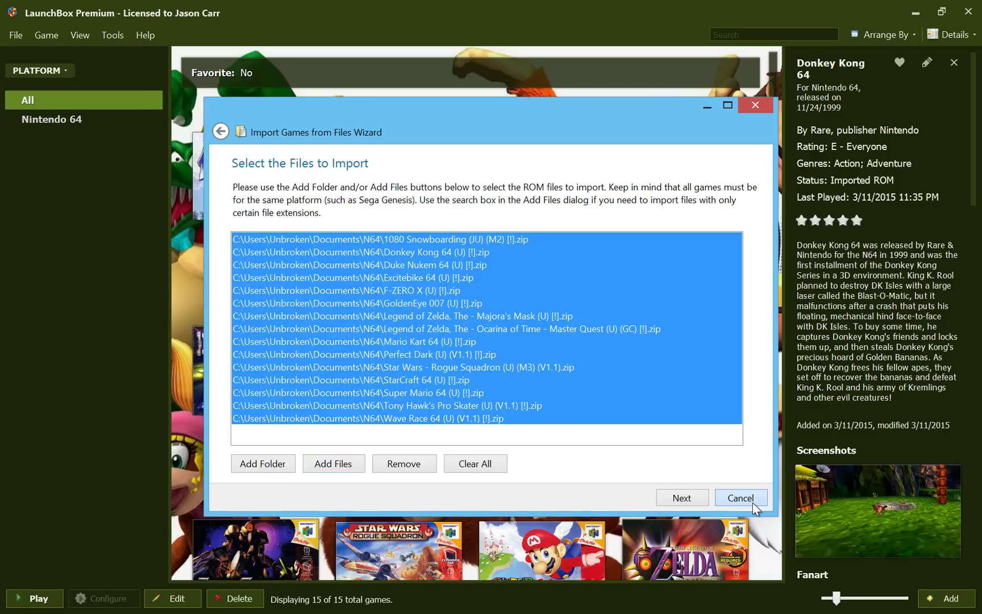